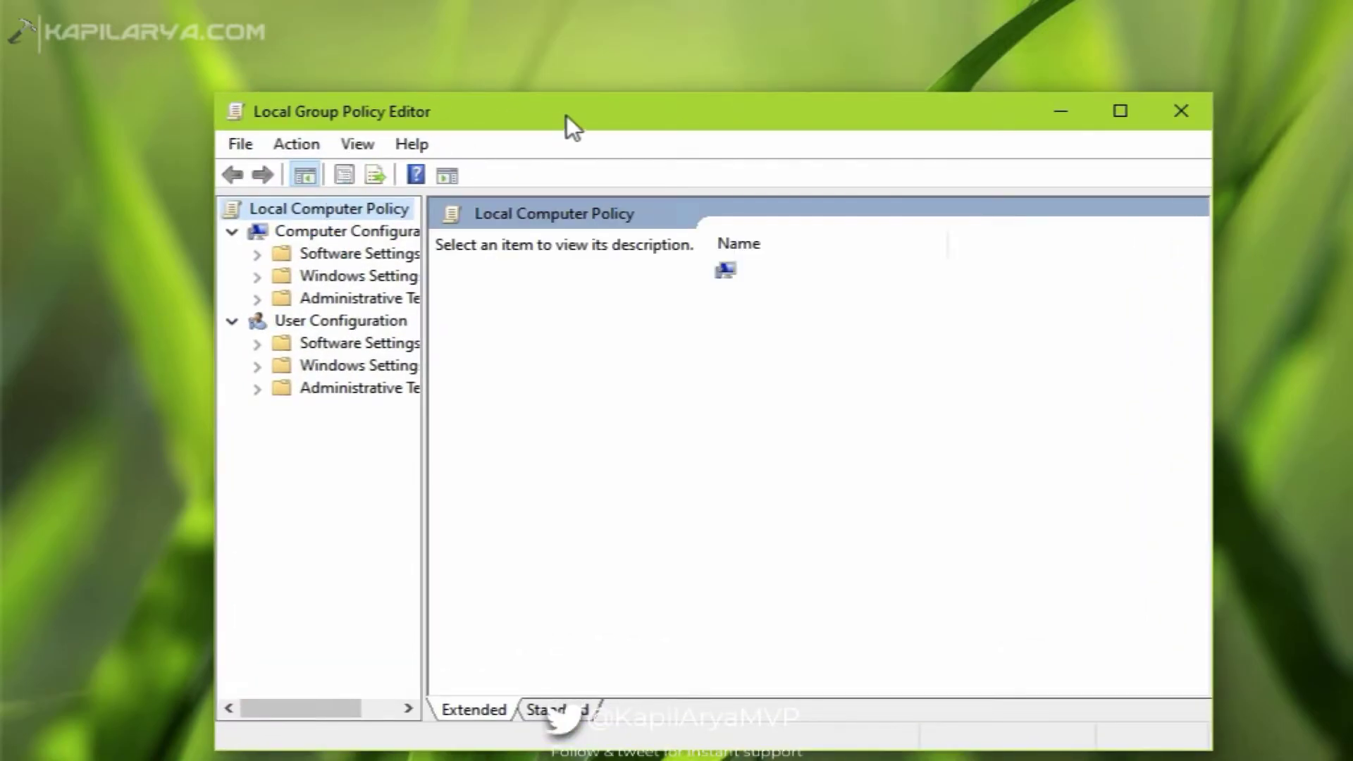
Step: Expand and select Administrative Templates under Computer Configuration in the policy editor tree
left_click_drag(572, 112, 519, 71)
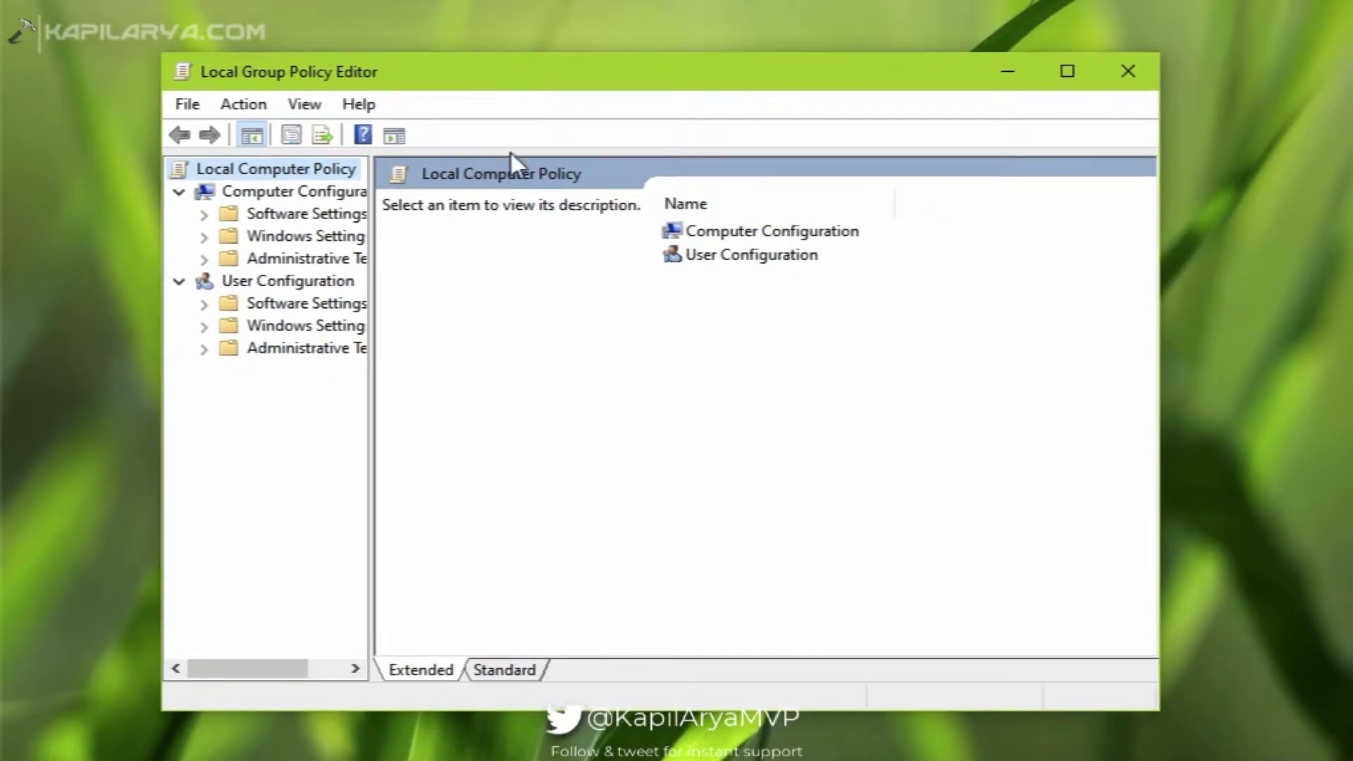
left_click(205, 259)
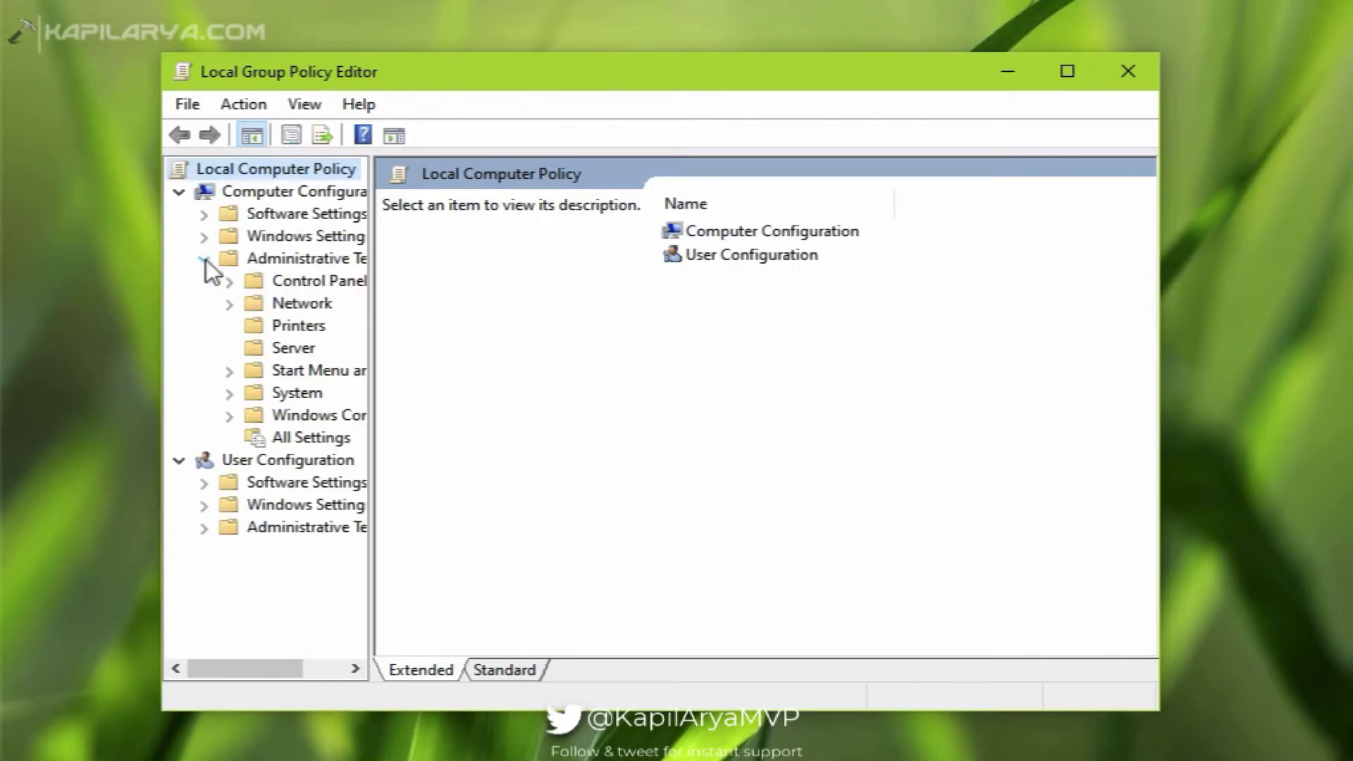
left_click(341, 258)
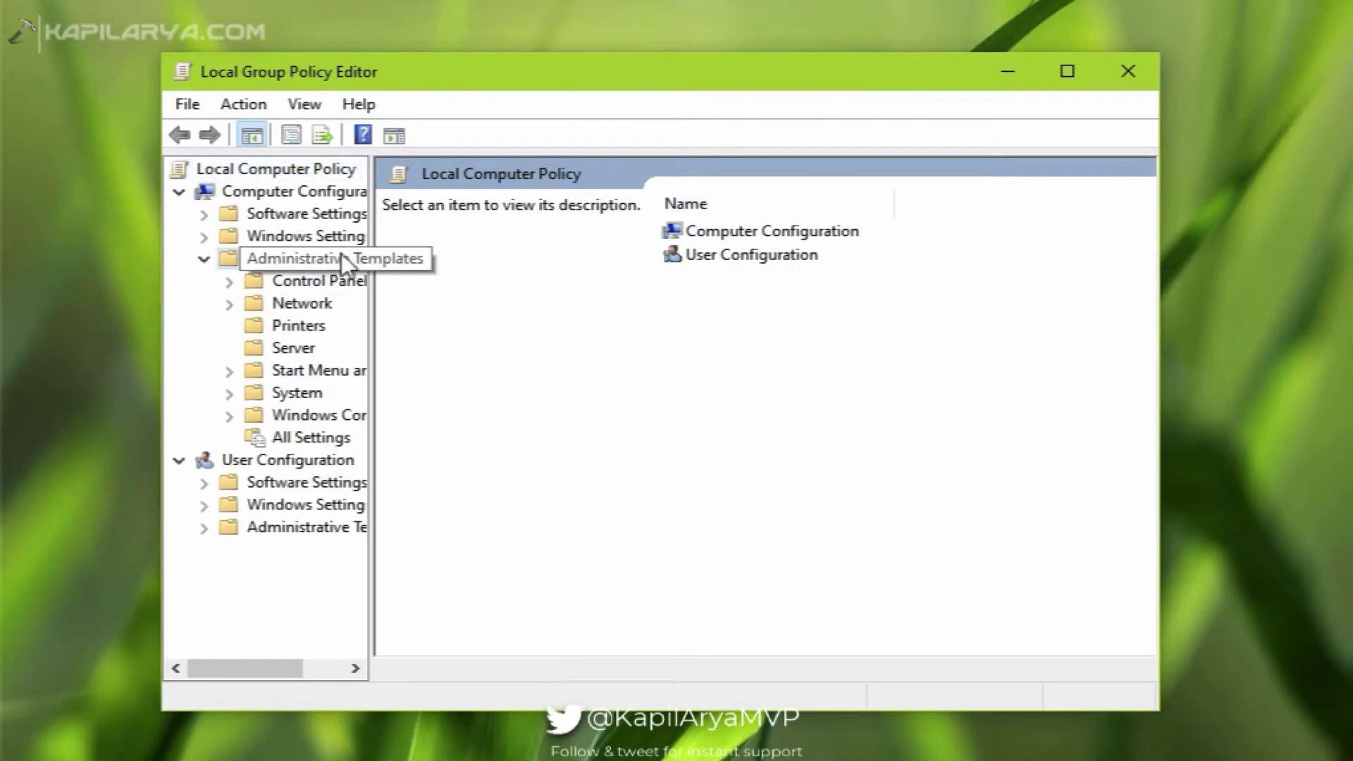
left_click(615, 282)
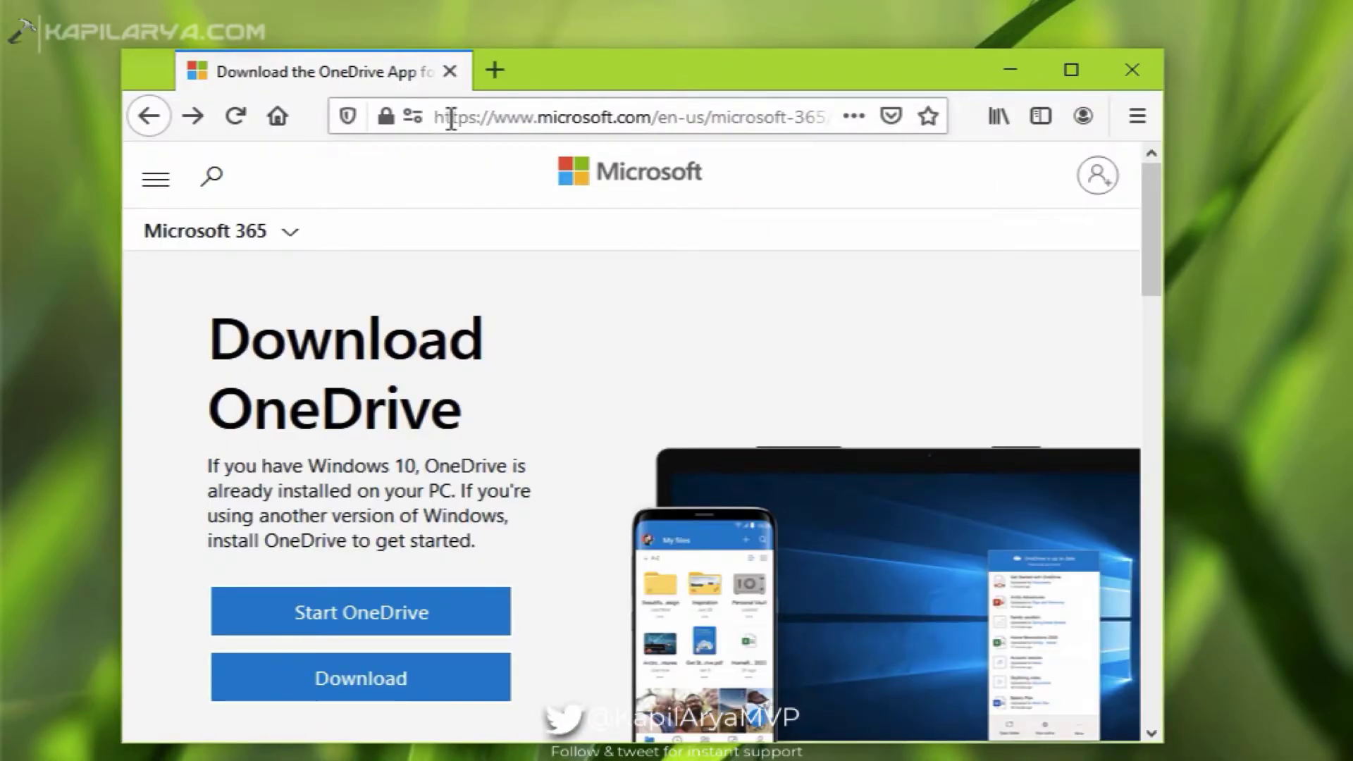
Step: Select and check the full web address of the Download OneDrive page in Firefox
left_click_drag(448, 118, 725, 115)
left_click(494, 115)
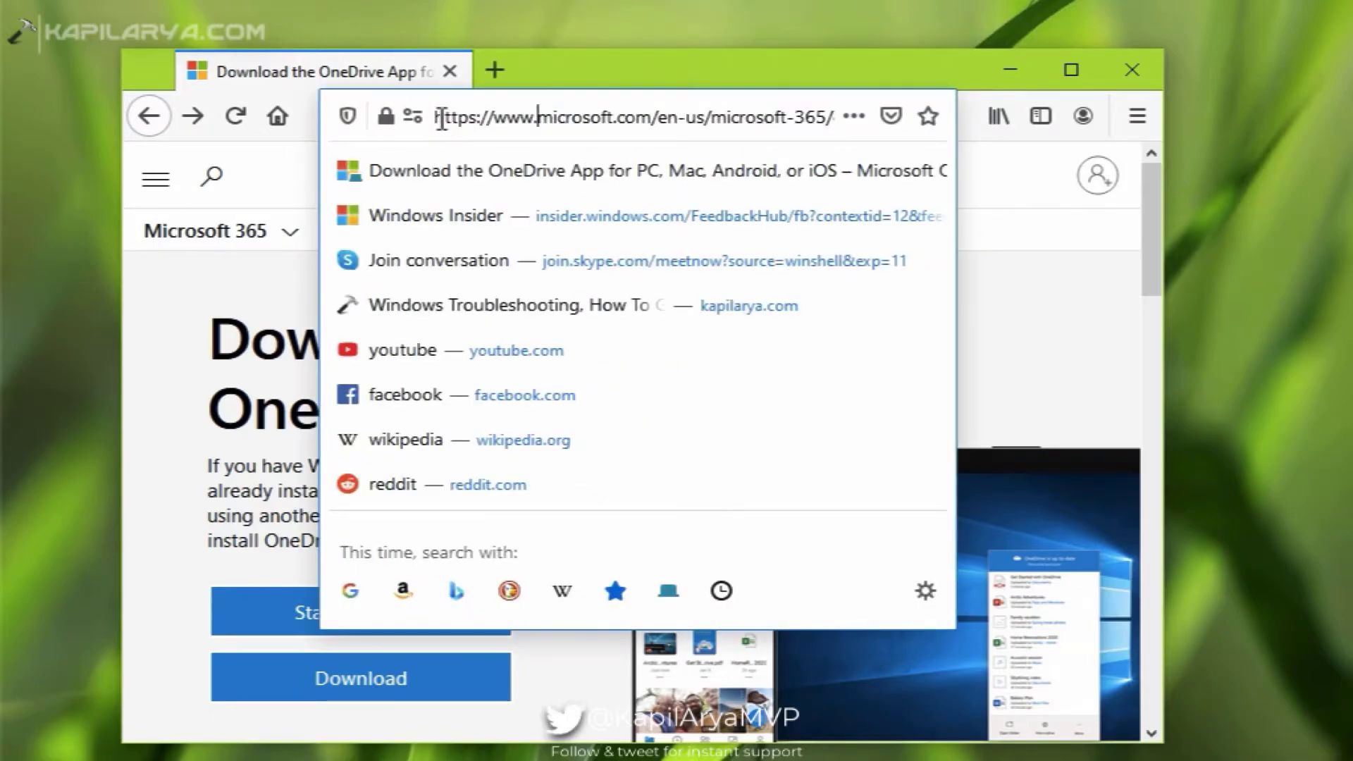
left_click_drag(441, 118, 879, 117)
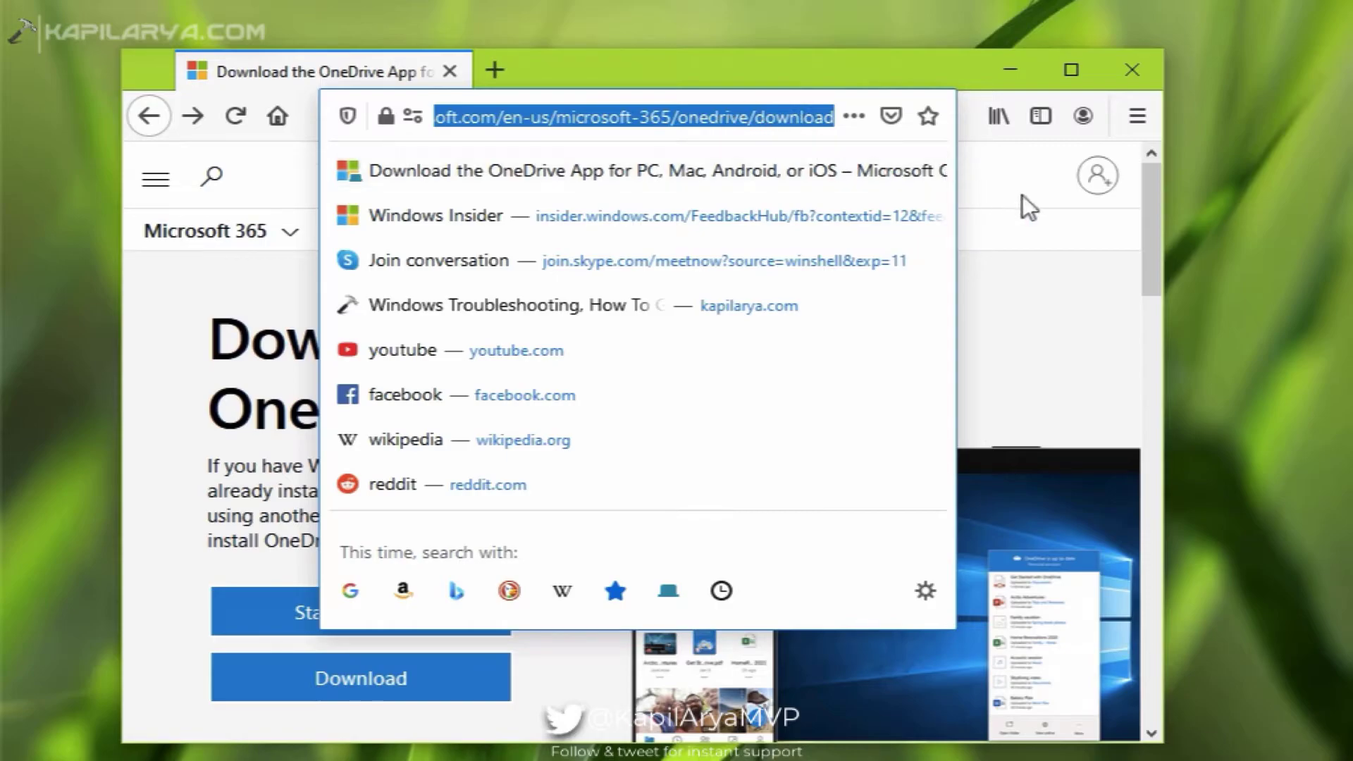
left_click(1014, 215)
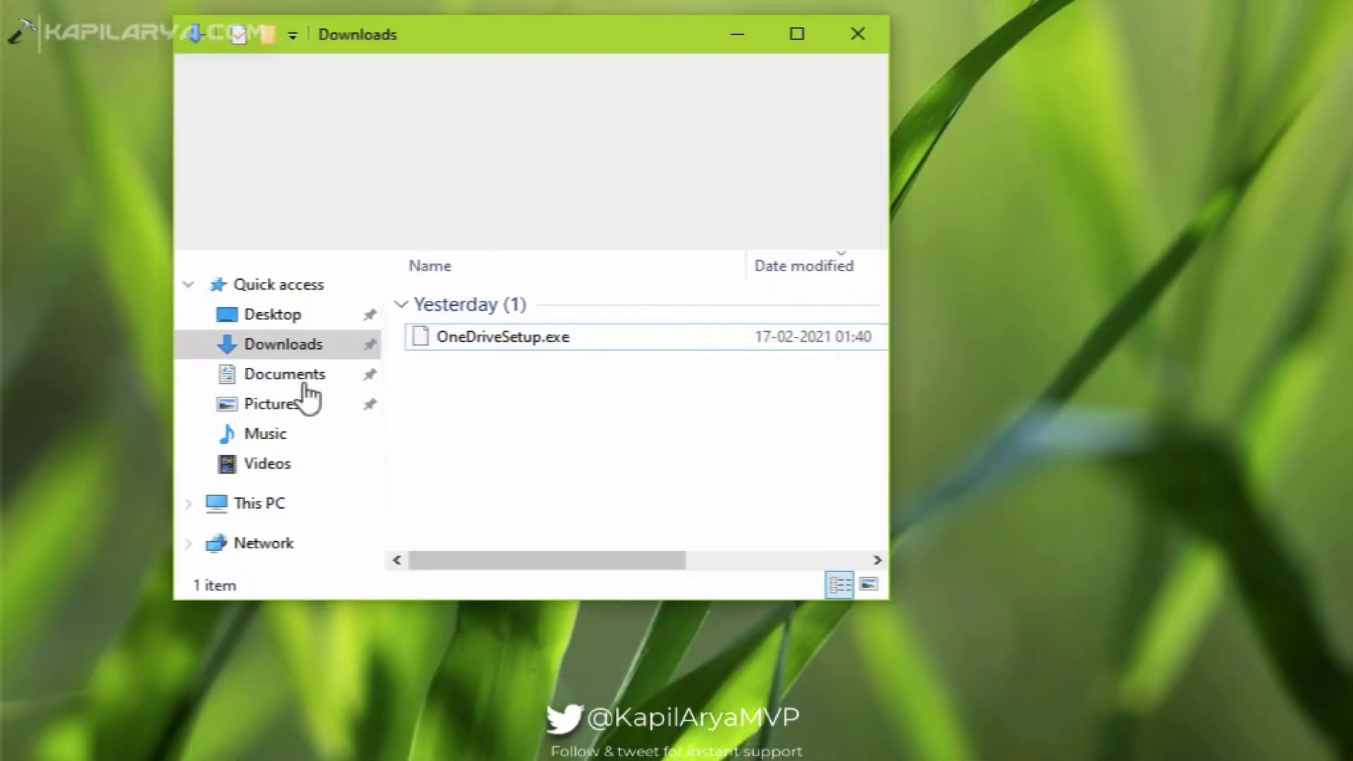
Step: Run OneDriveSetup.exe from the Downloads folder to install OneDrive
left_click_drag(457, 36, 632, 93)
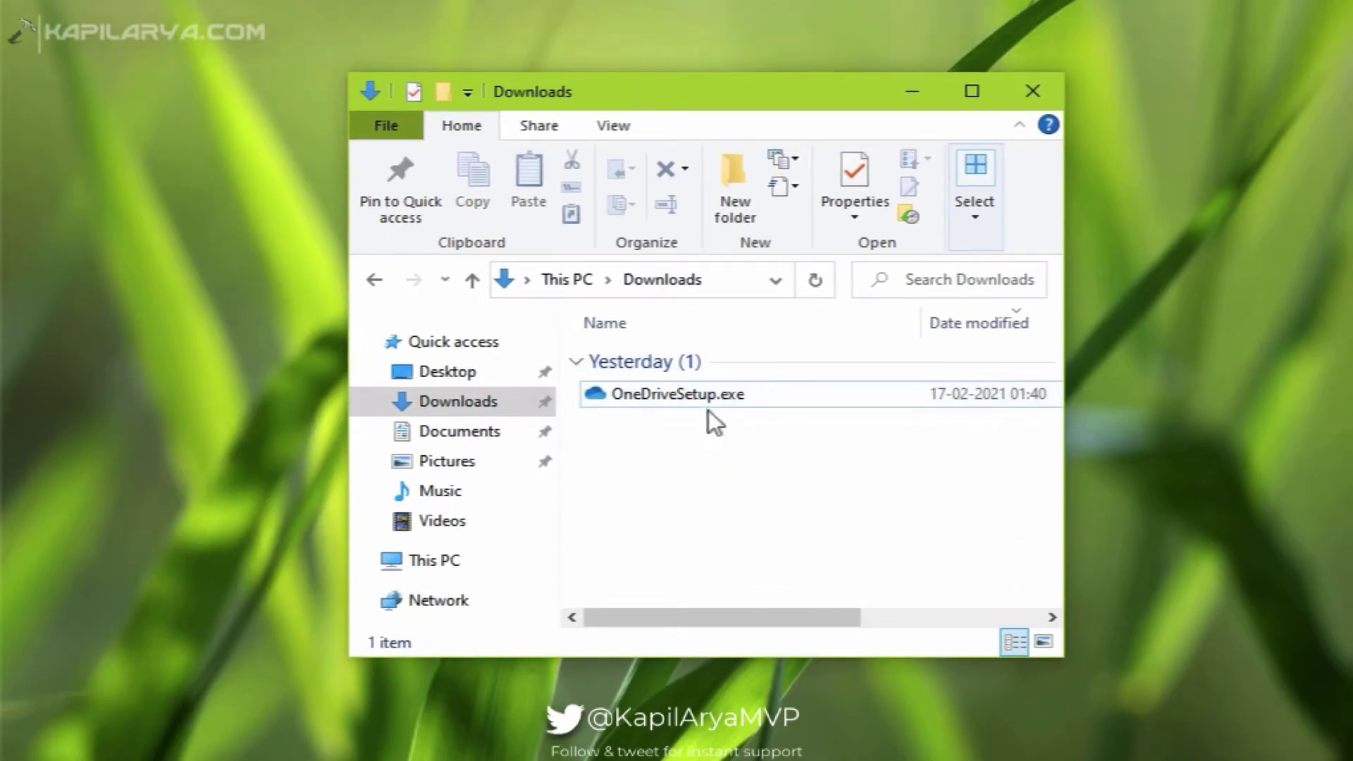
double_click(630, 400)
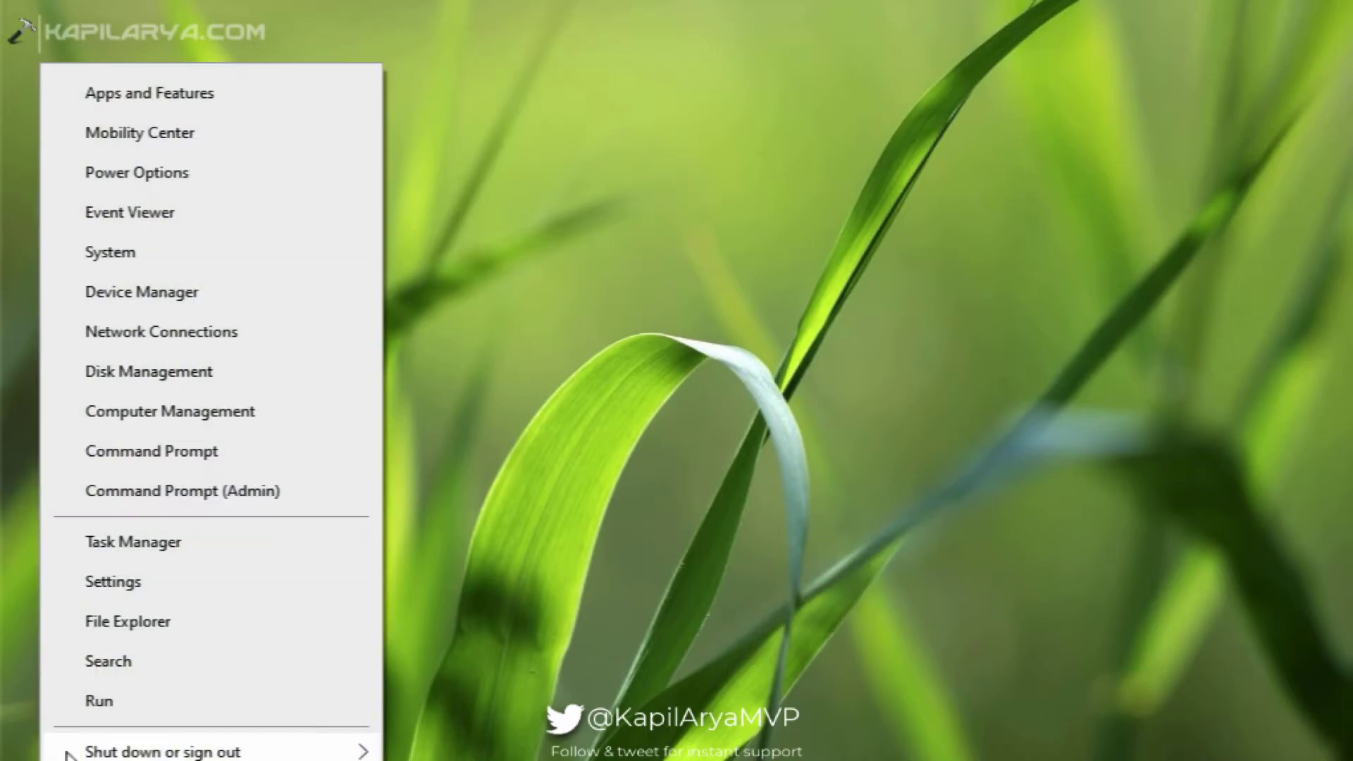
Step: Open %localappdata%\Microsoft\OneDrive through the Run dialog, recalling the path from history
left_click(93, 702)
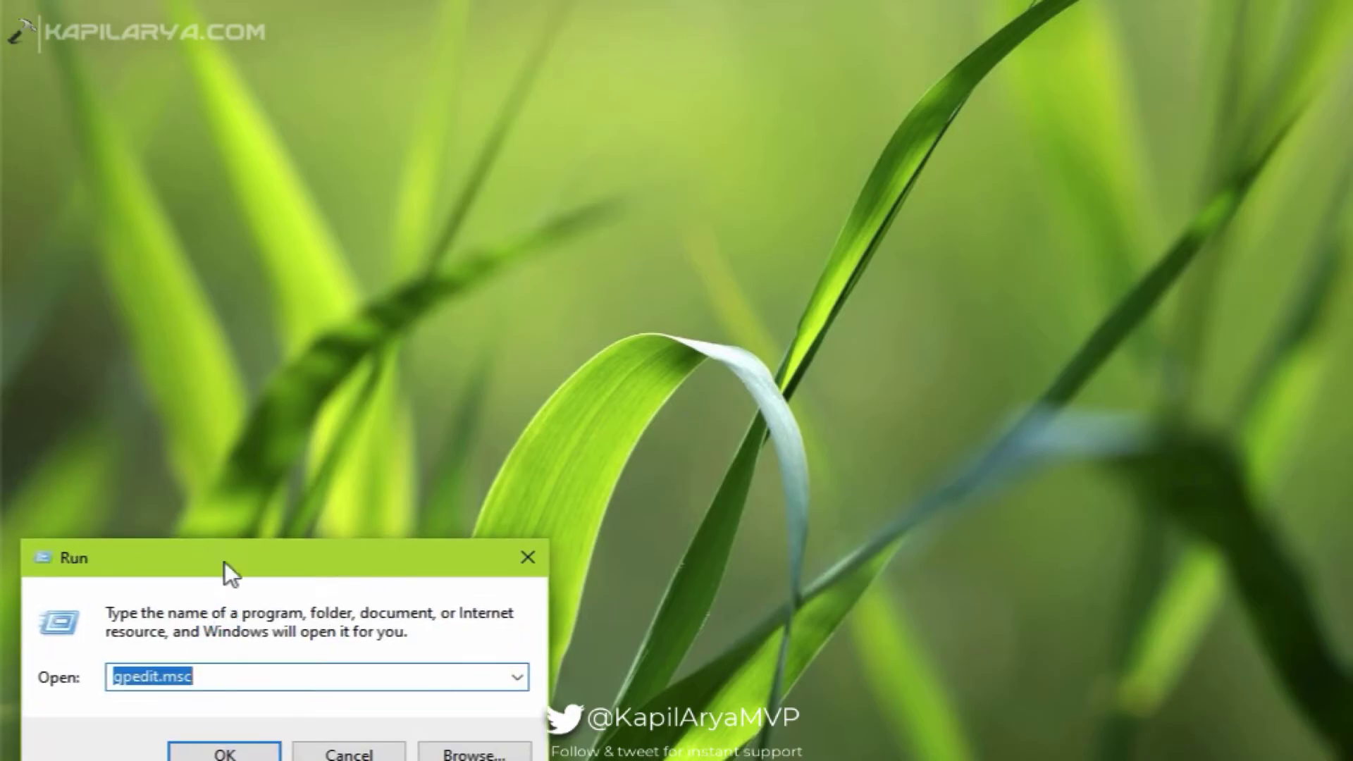
left_click_drag(227, 568, 277, 370)
key("Down")
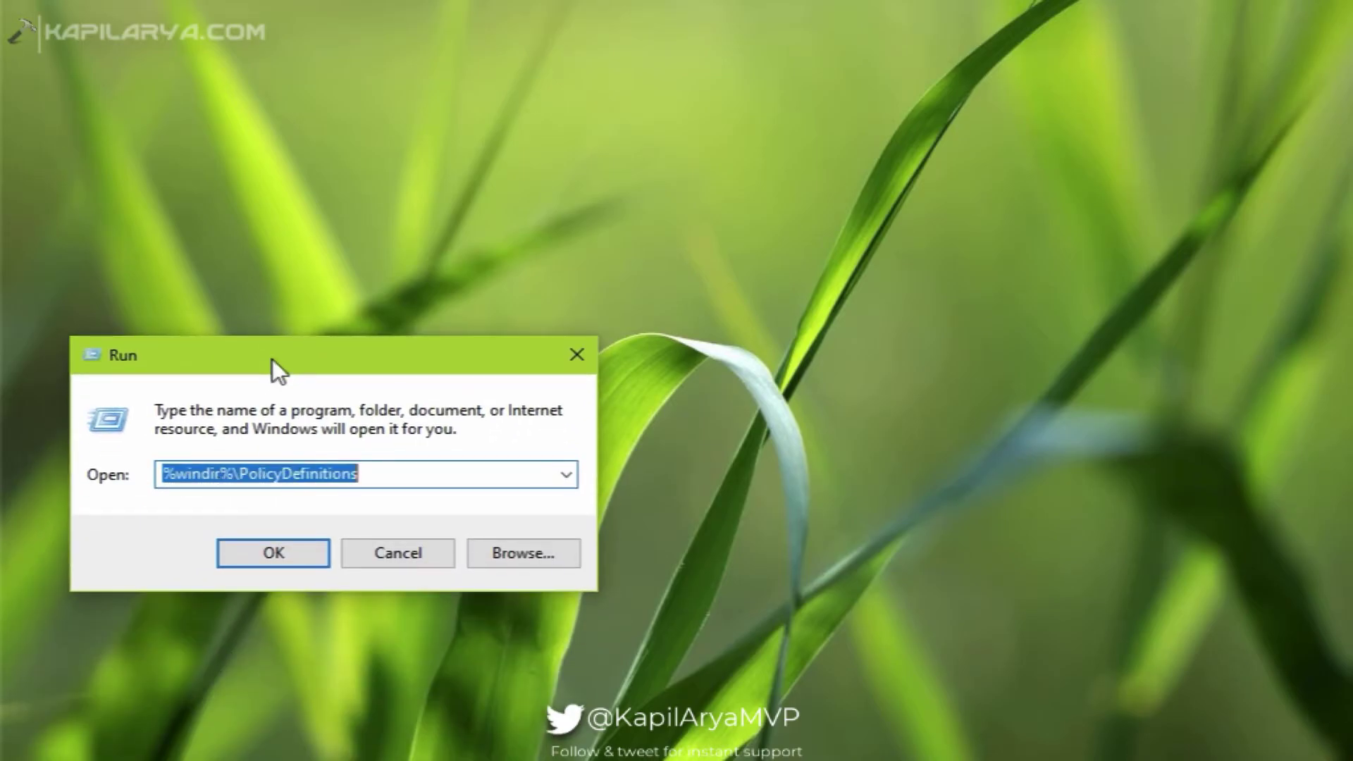
key("Down")
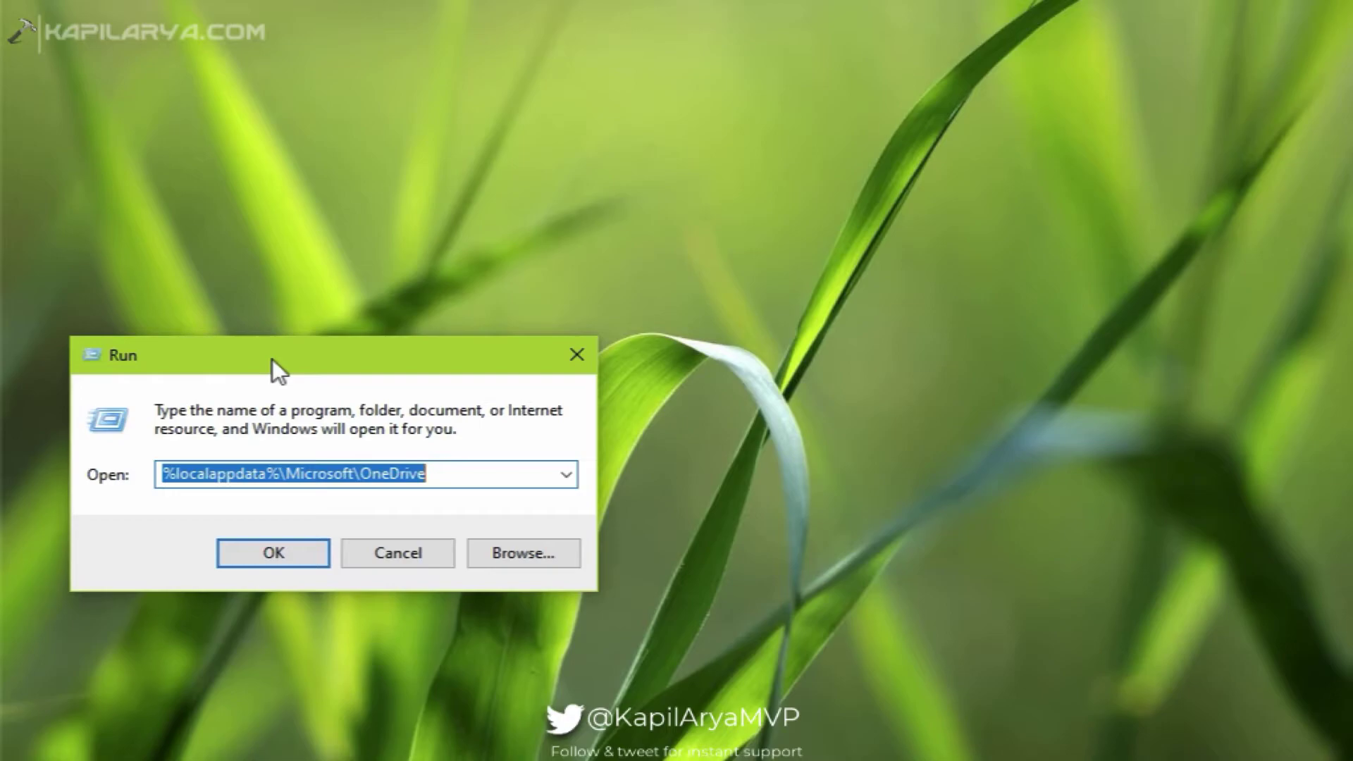
left_click(197, 474)
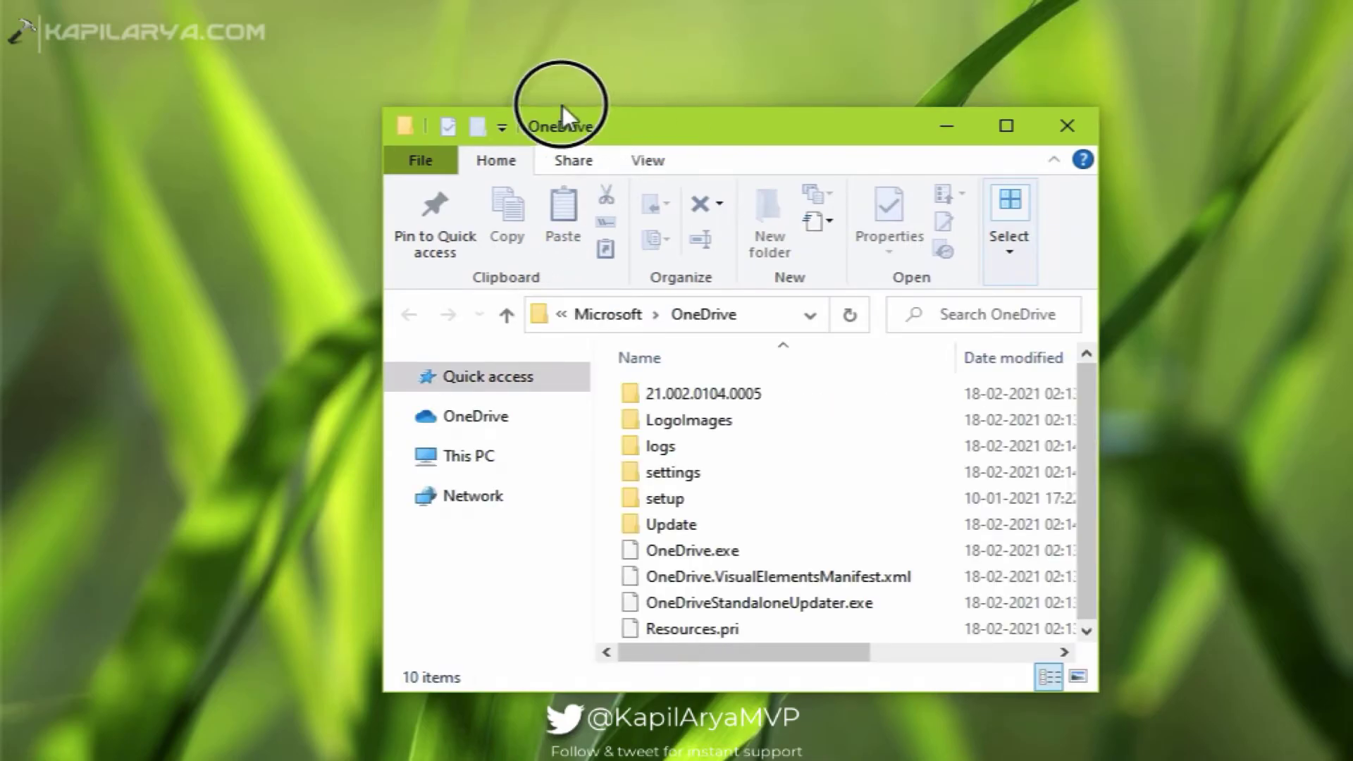
Step: Open the 21.002.0104.0005 folder and then its adm subfolder
left_click_drag(563, 104, 452, 86)
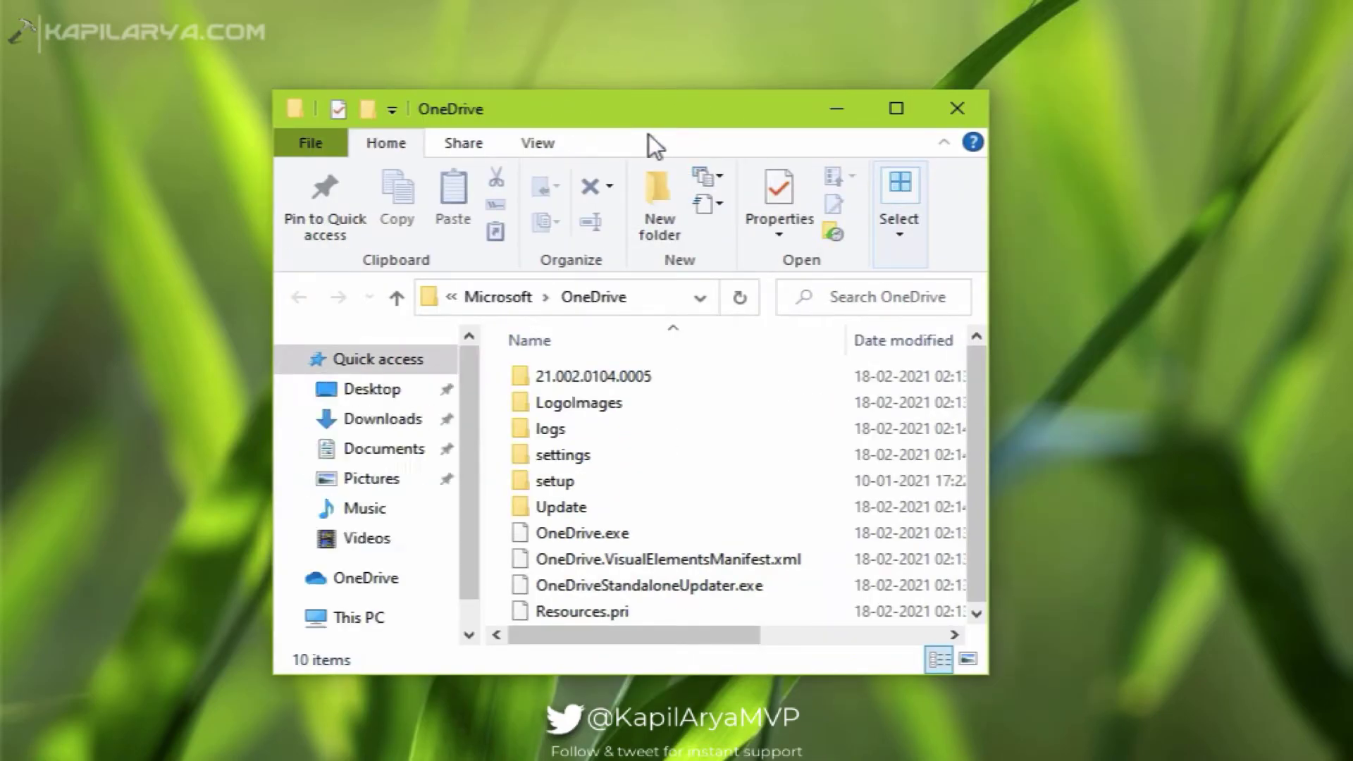
left_click(549, 378)
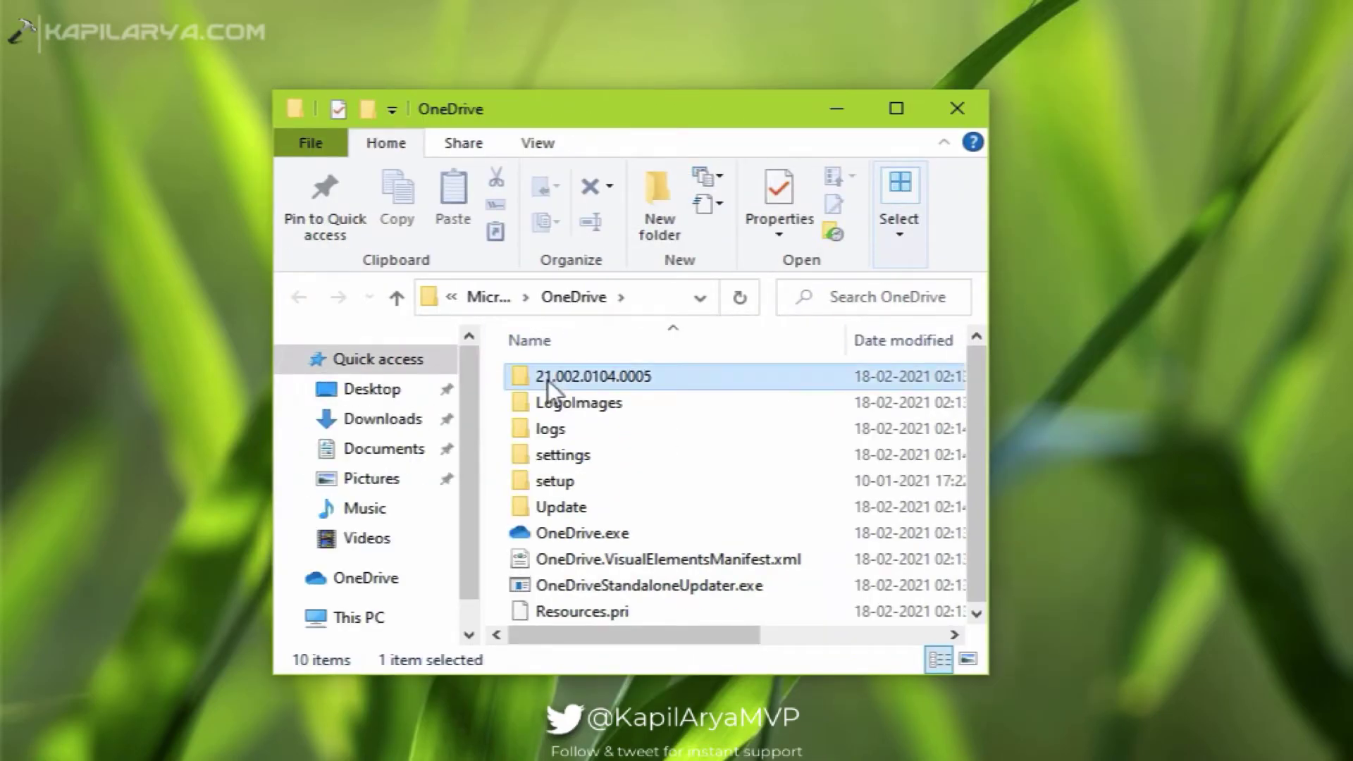
double_click(612, 383)
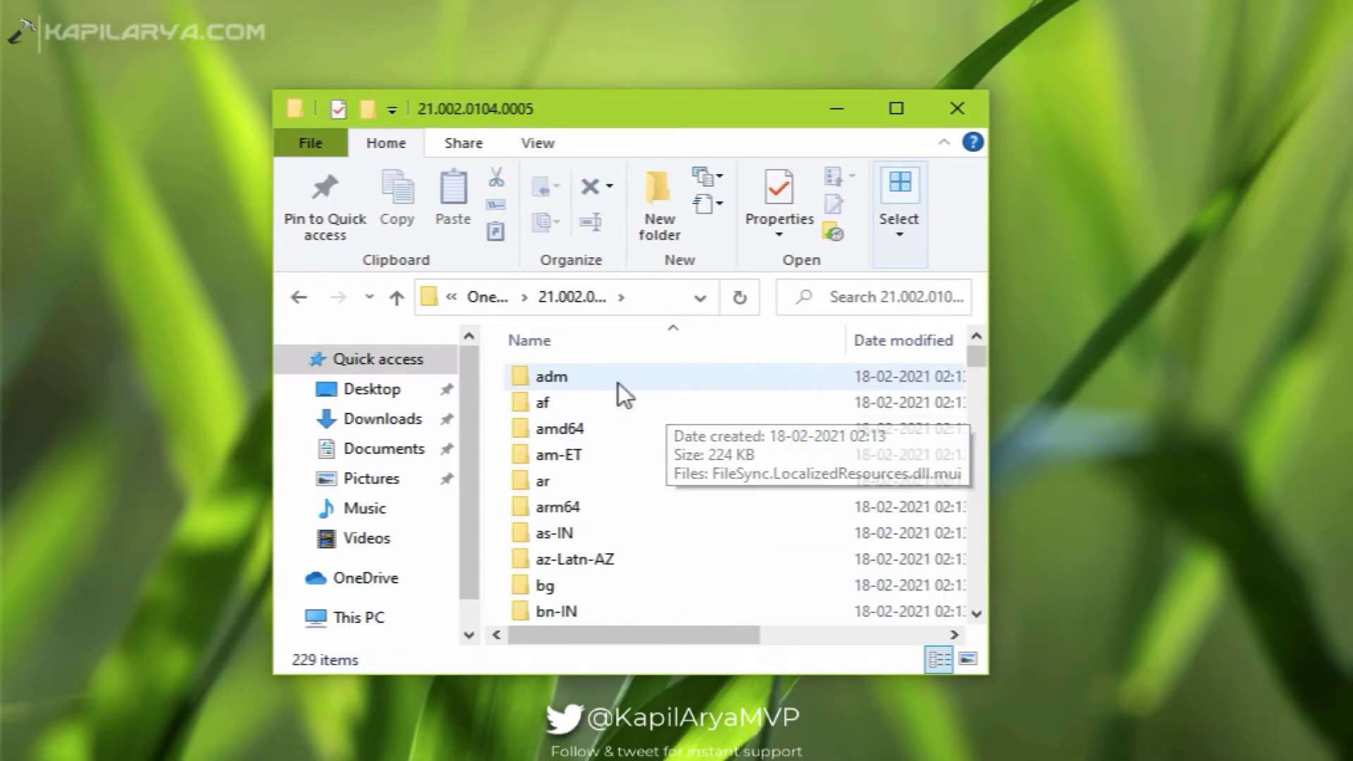
left_click(592, 377)
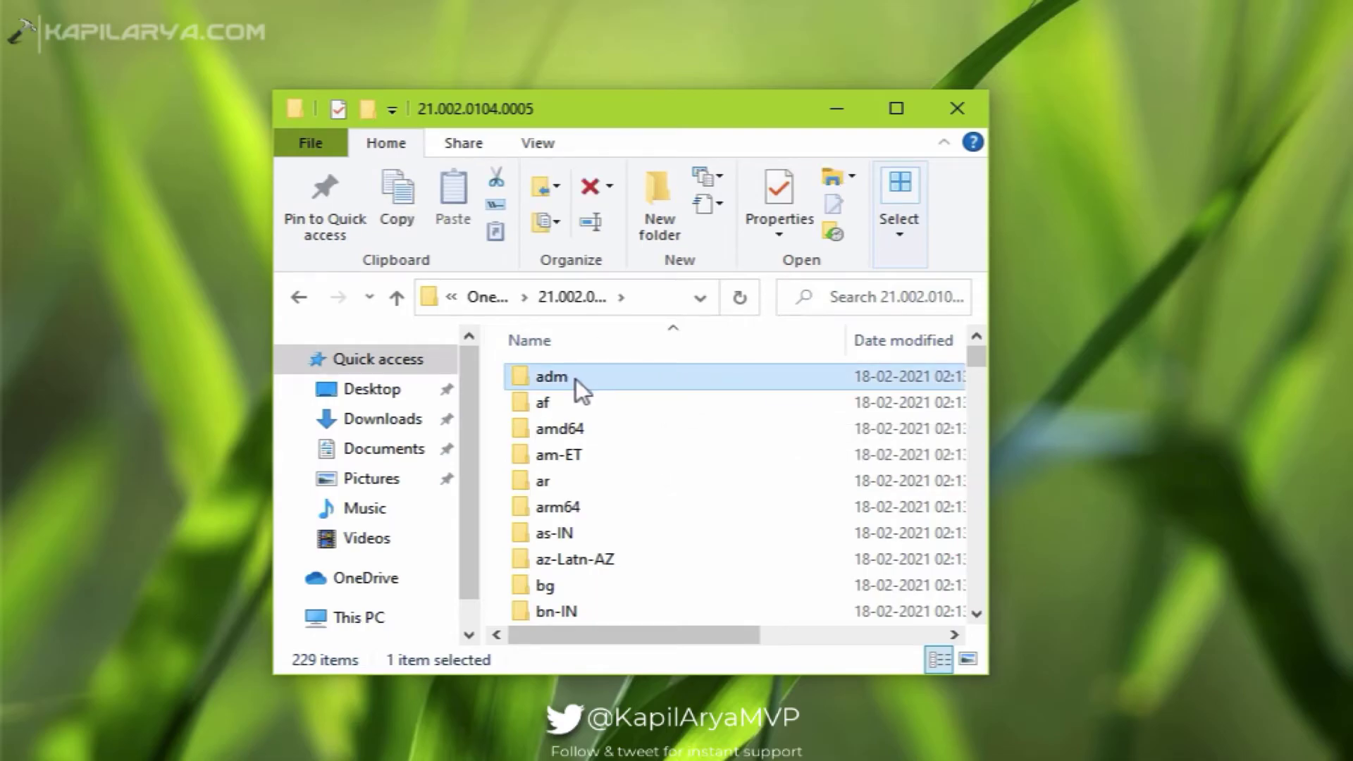
double_click(591, 378)
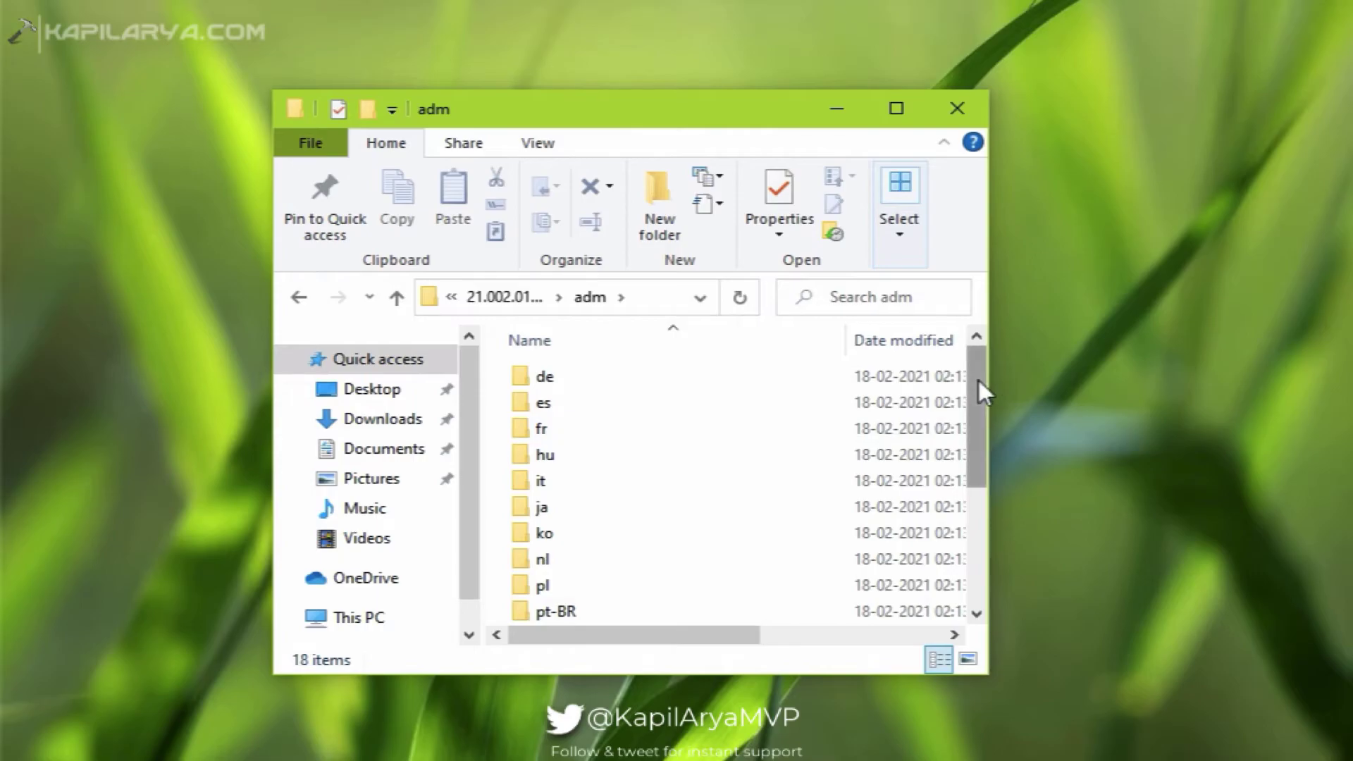
Step: Widen the window and locate OneDrive.adml and OneDrive.admx in the file list
left_click_drag(995, 378, 1214, 509)
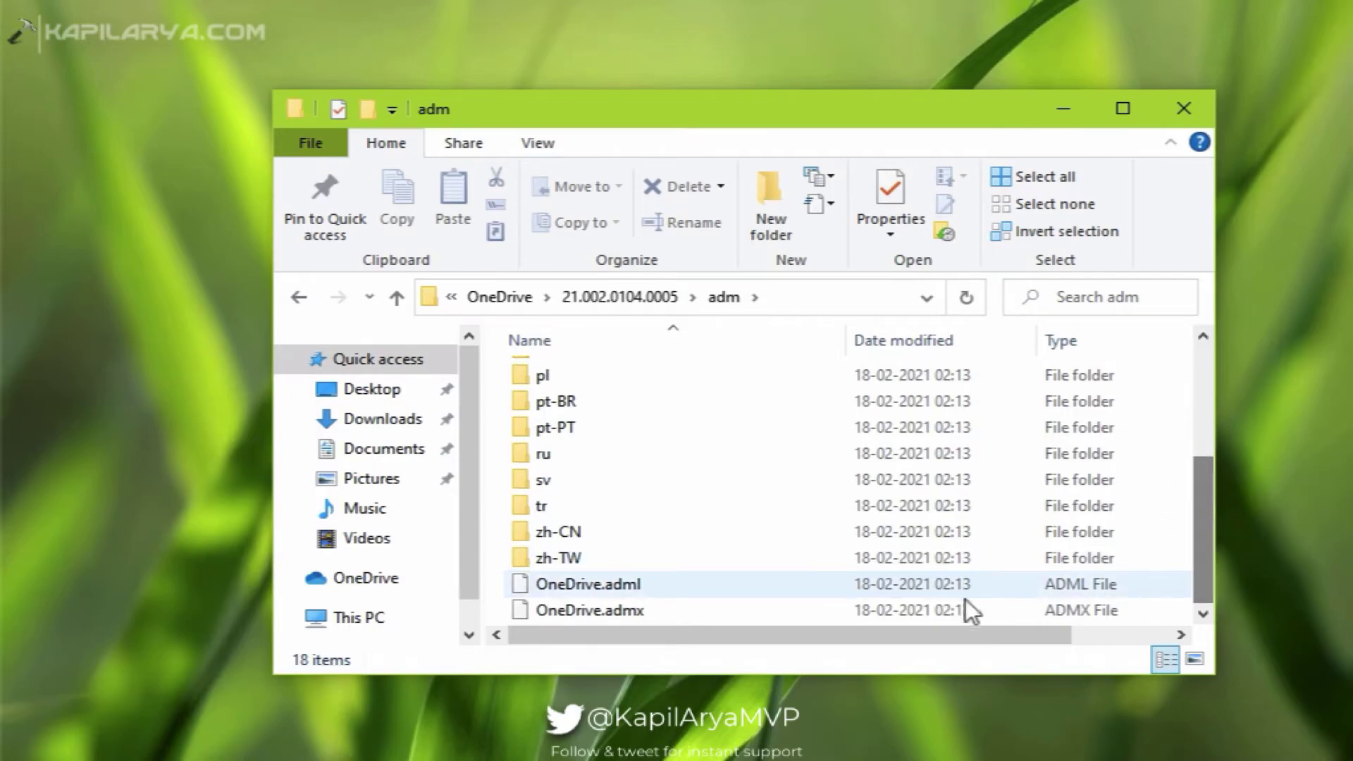
left_click(641, 609)
left_click(631, 587)
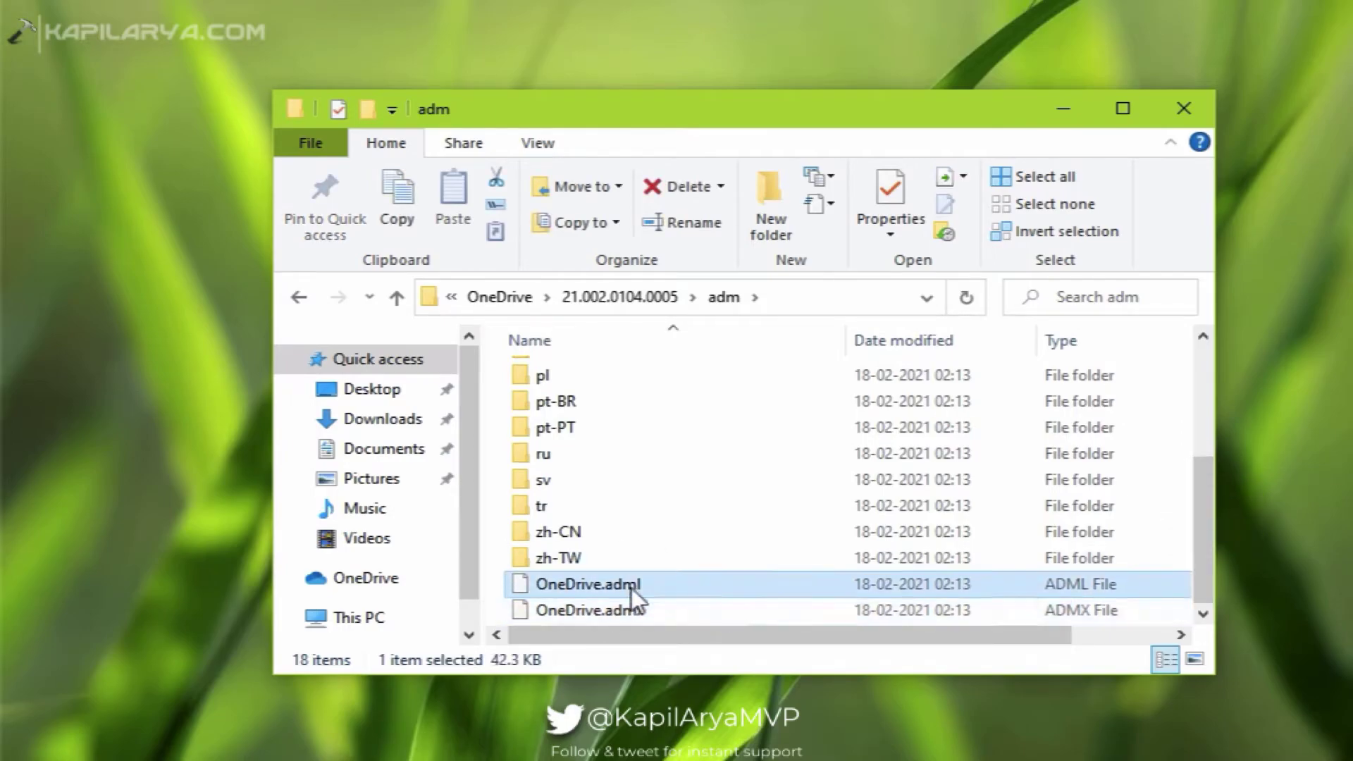
left_click(632, 608)
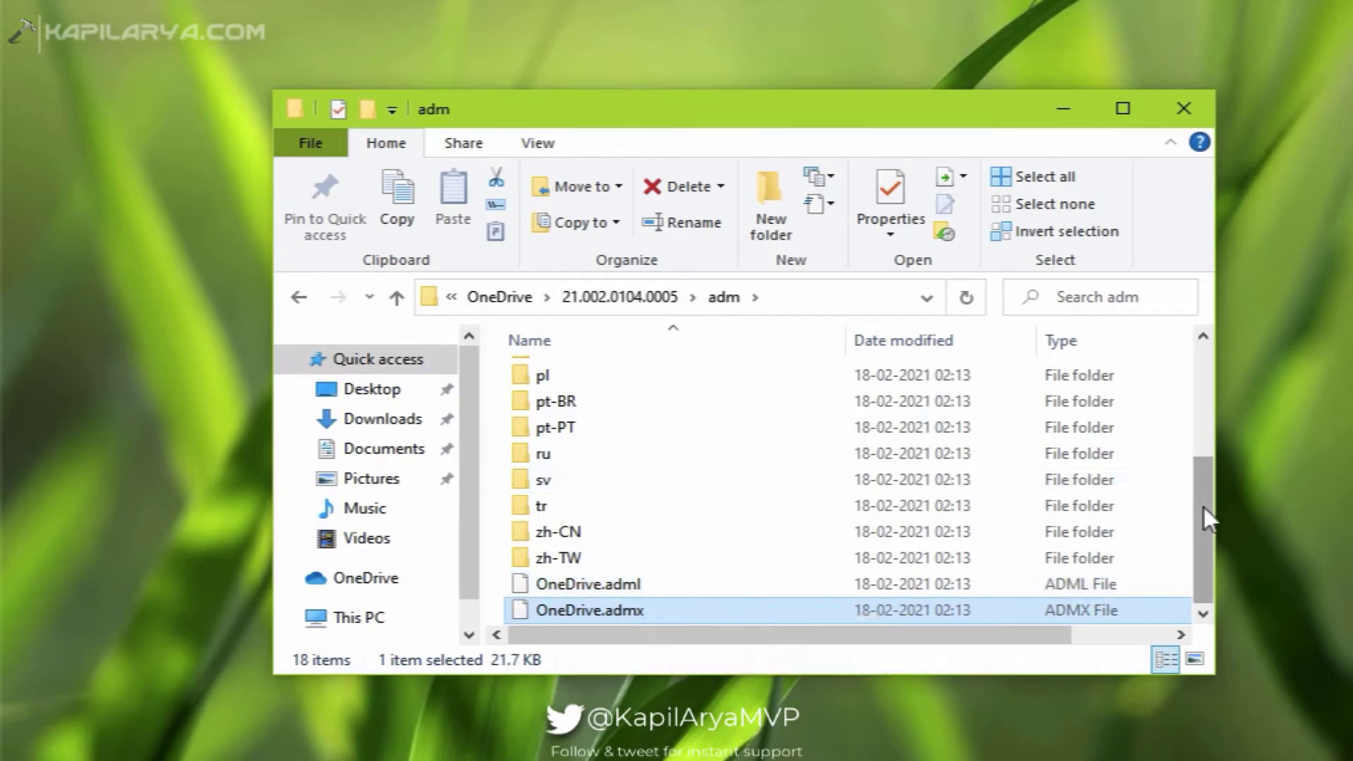
left_click_drag(1204, 509, 1198, 395)
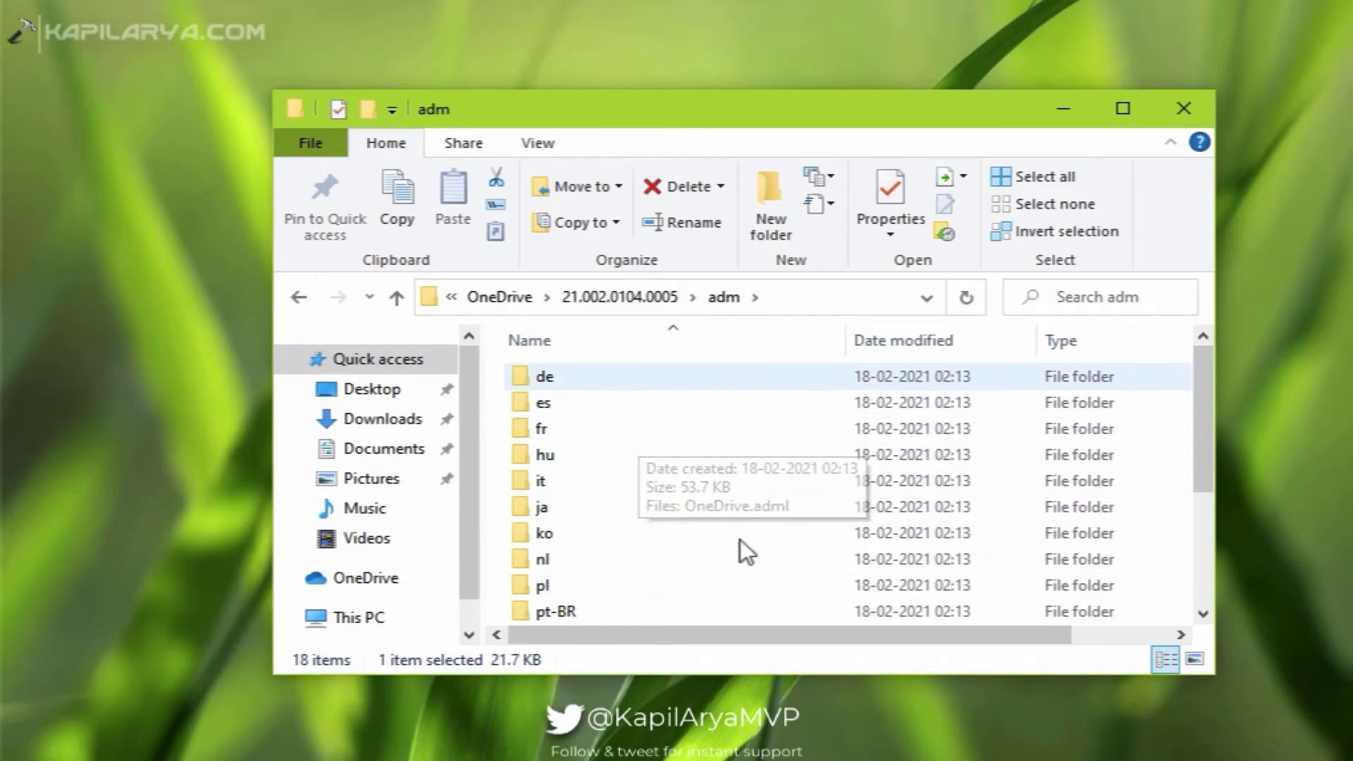
double_click(662, 378)
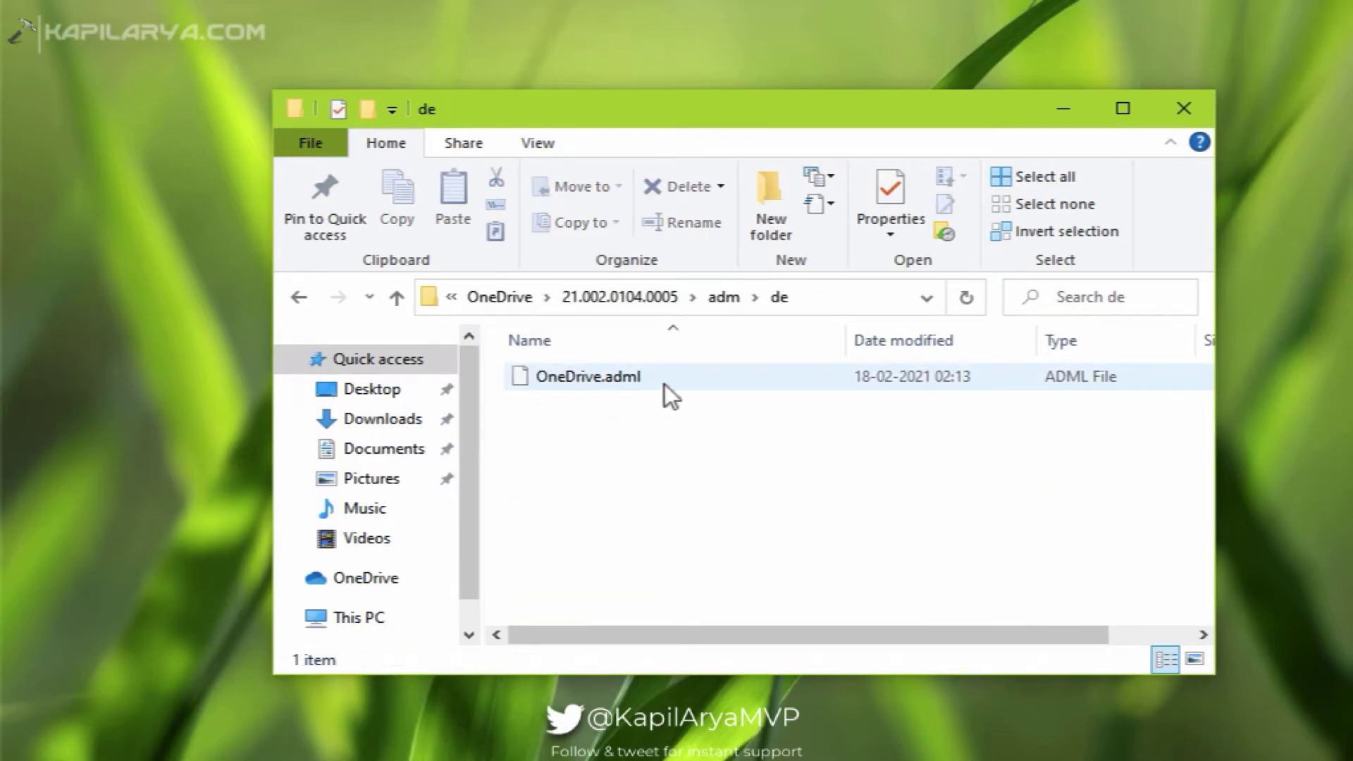
left_click(298, 296)
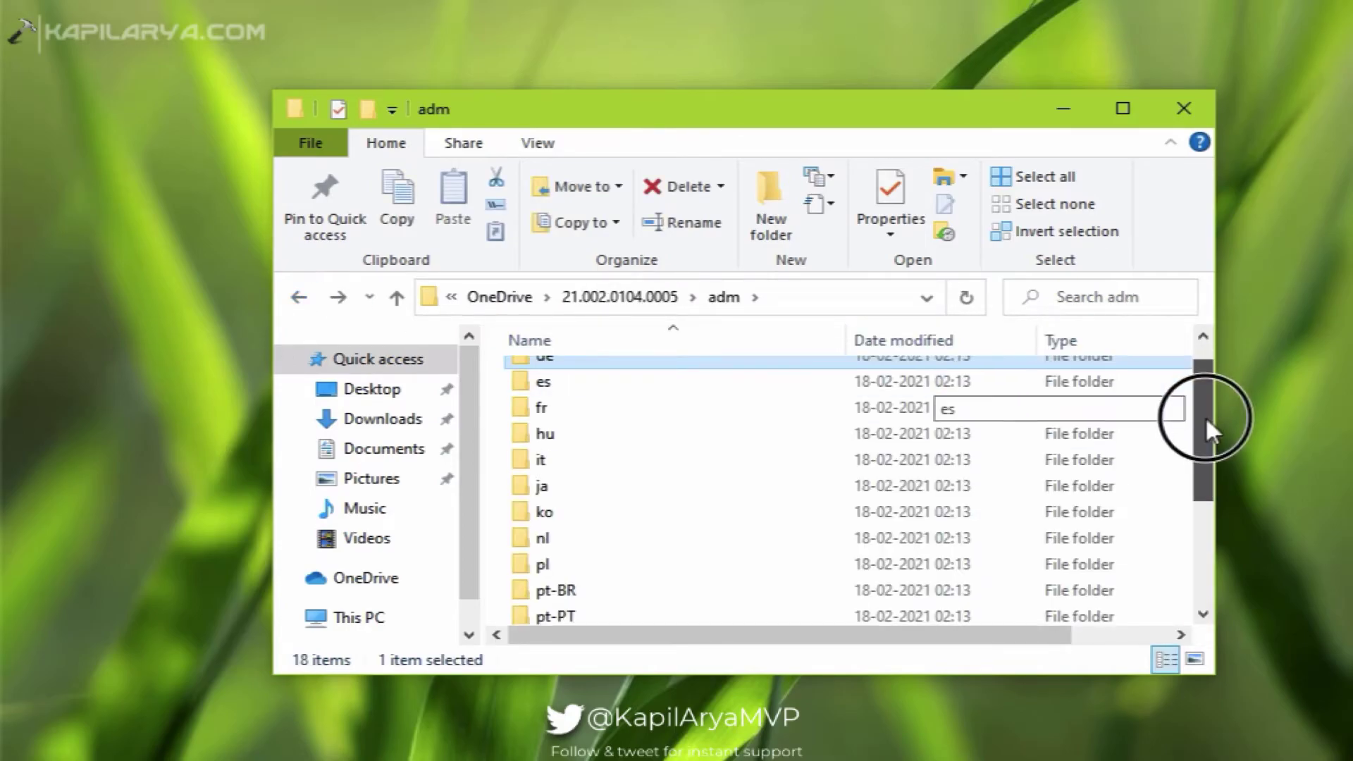
left_click_drag(1205, 416, 1208, 536)
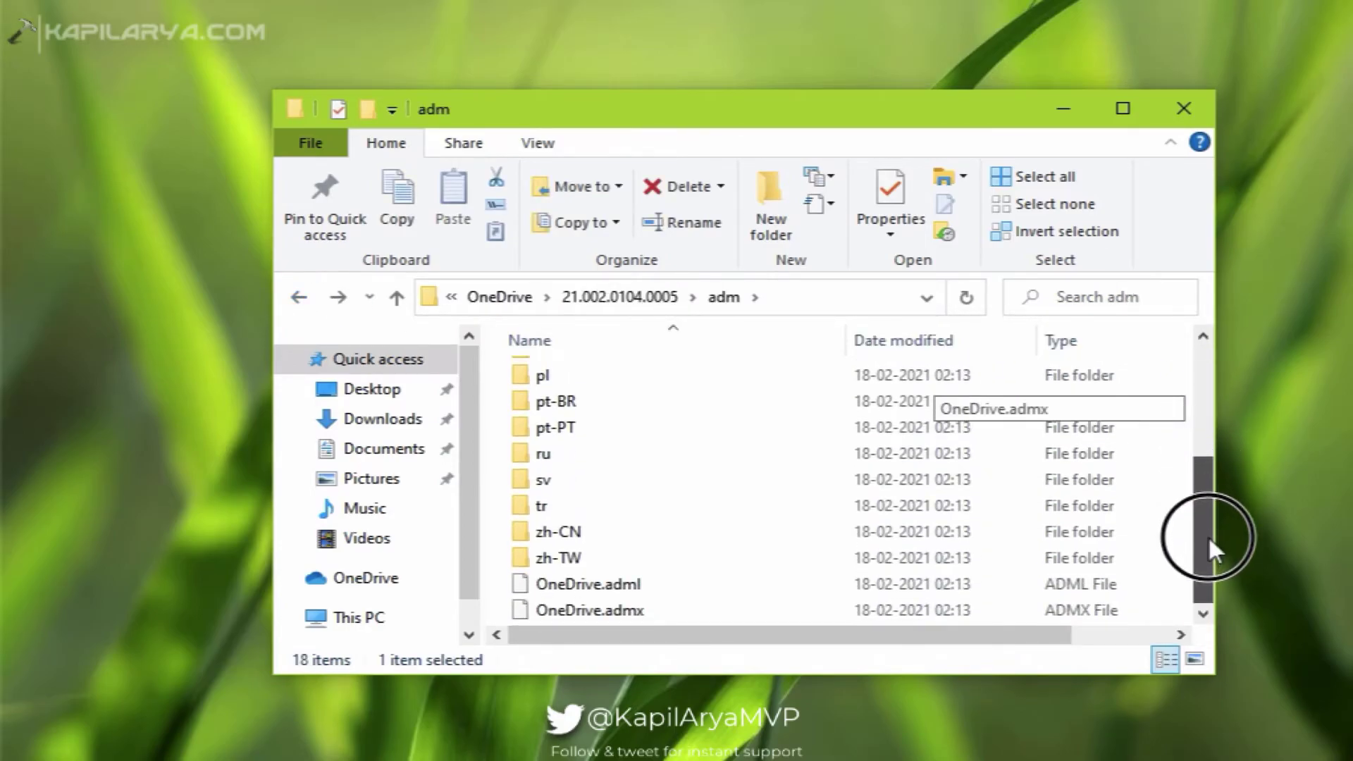
left_click(646, 609)
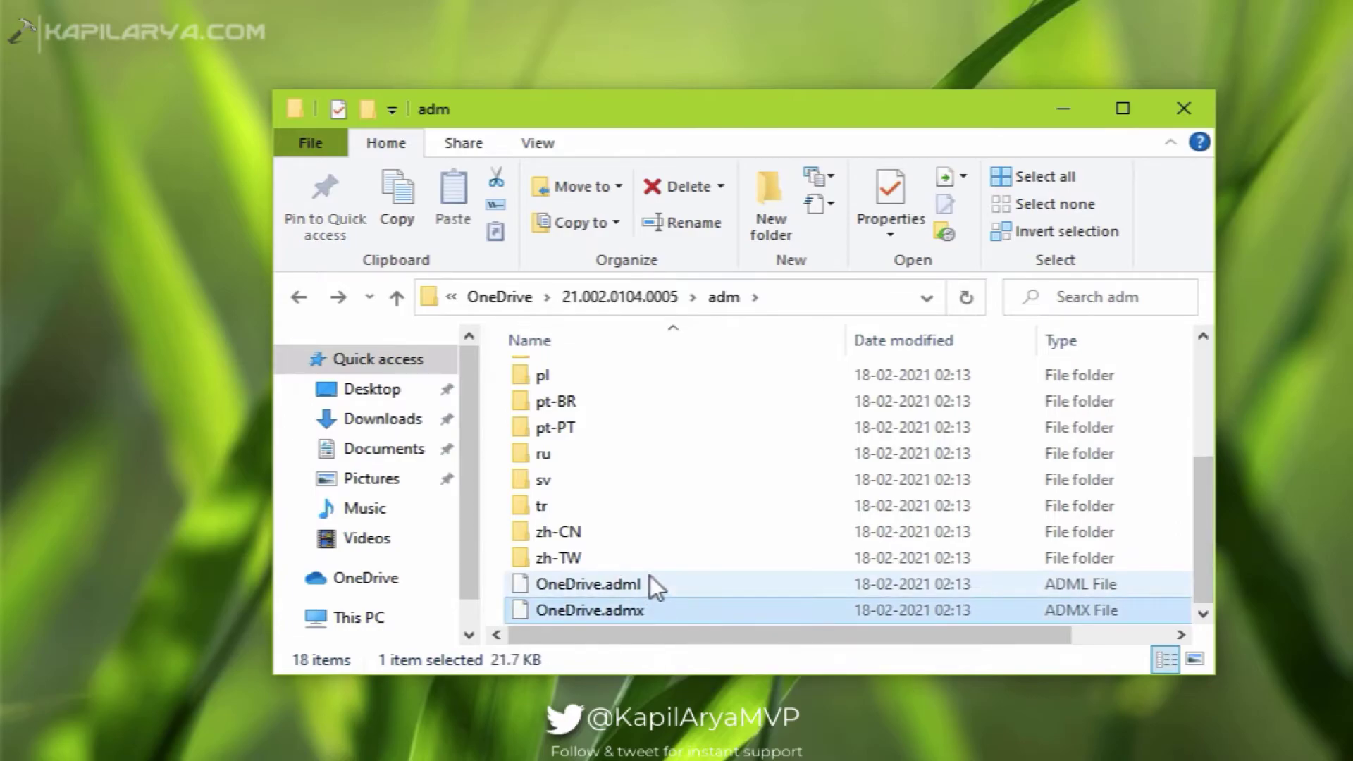
left_click(650, 575)
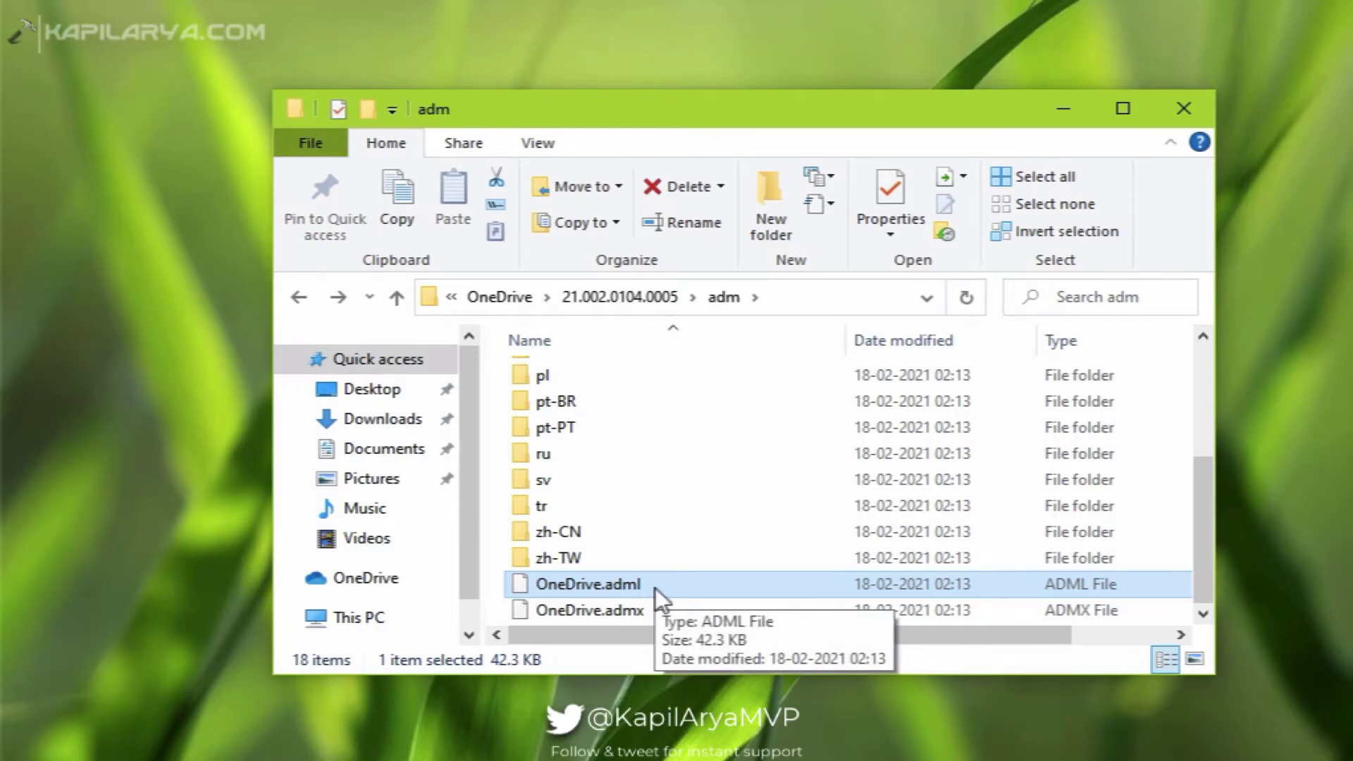
Step: Open %windir%\PolicyDefinitions through the Run dialog
key("super+x")
left_click(100, 695)
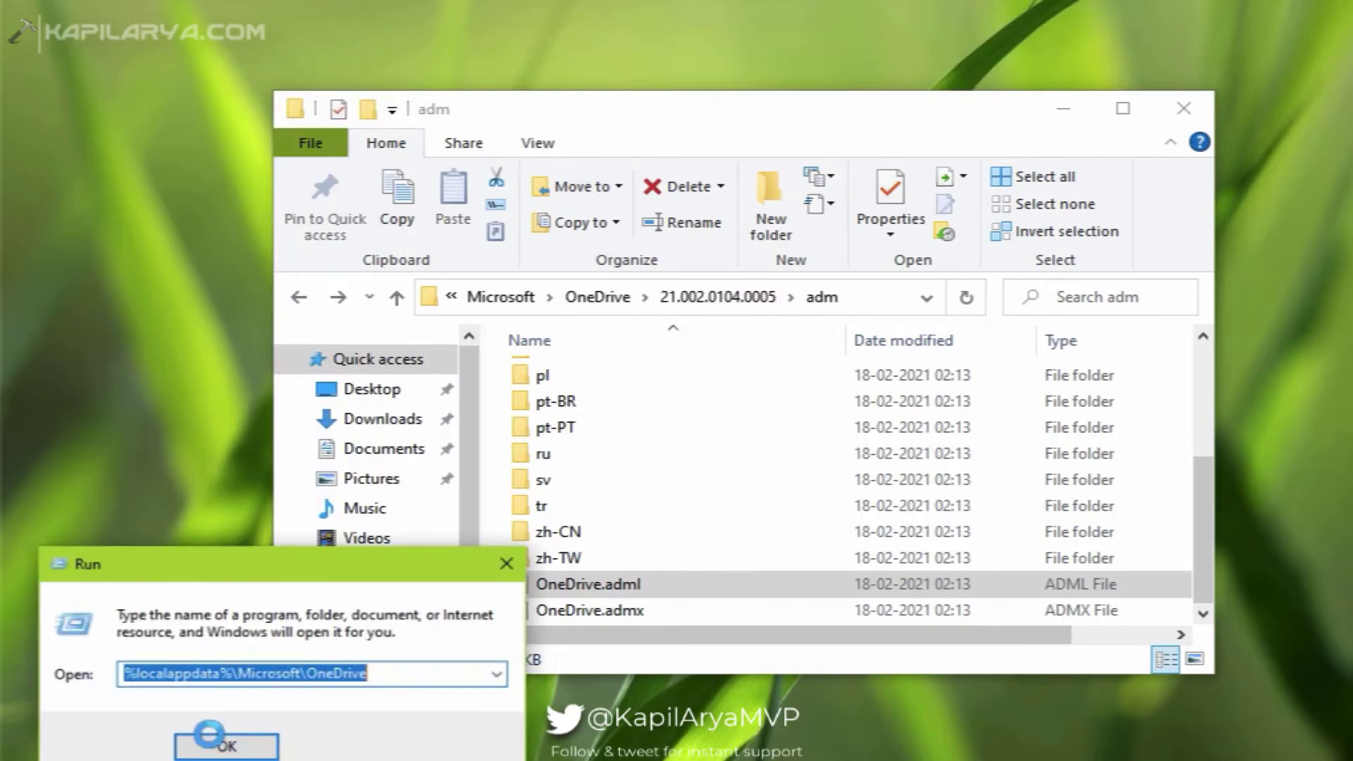
key("ctrl+v")
key("ctrl+a")
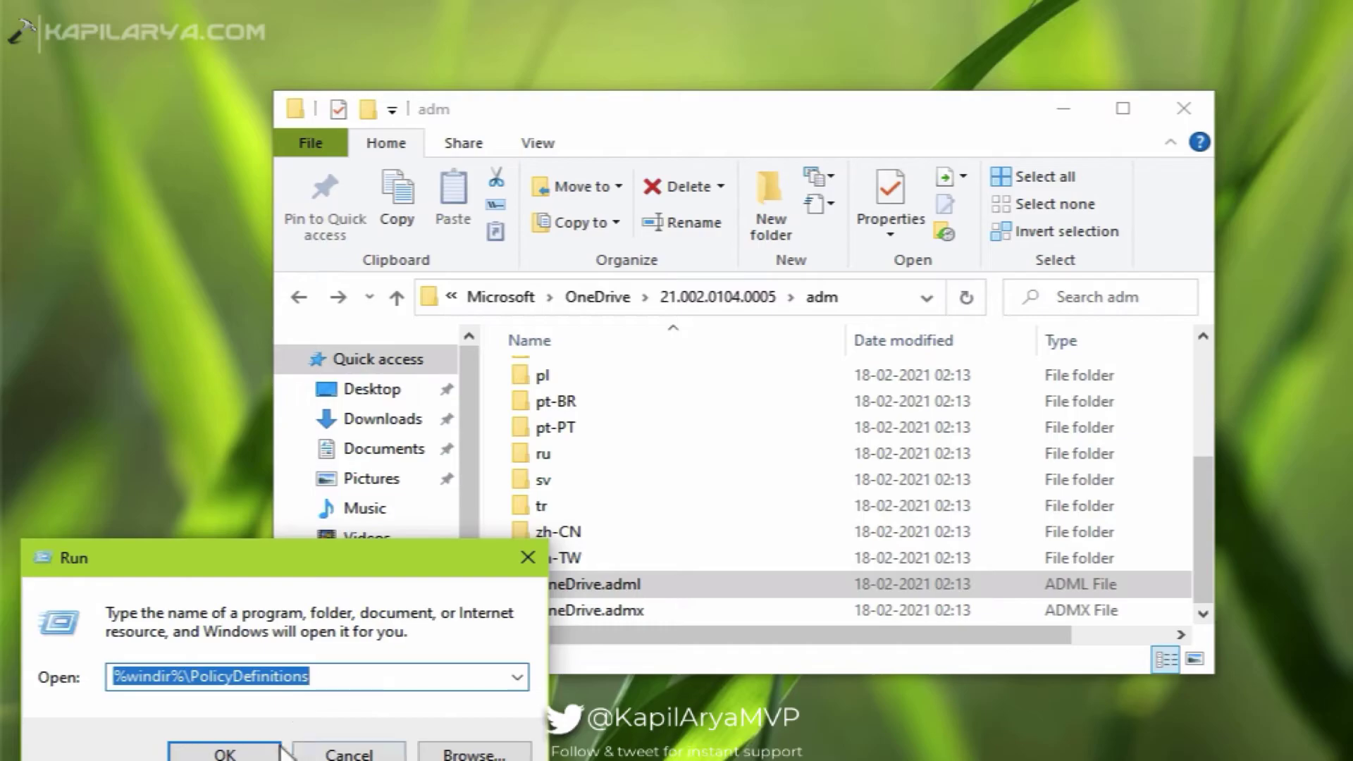
left_click_drag(272, 564, 301, 418)
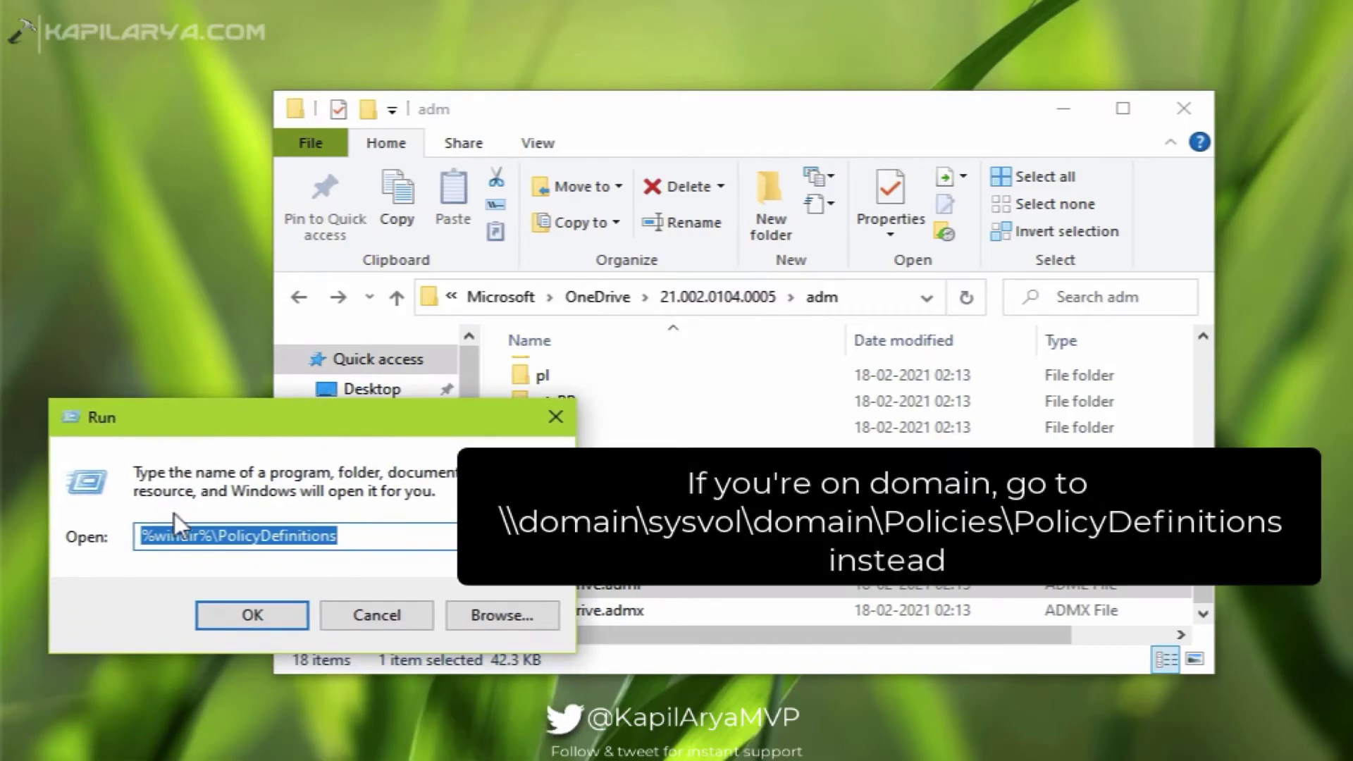
left_click(244, 615)
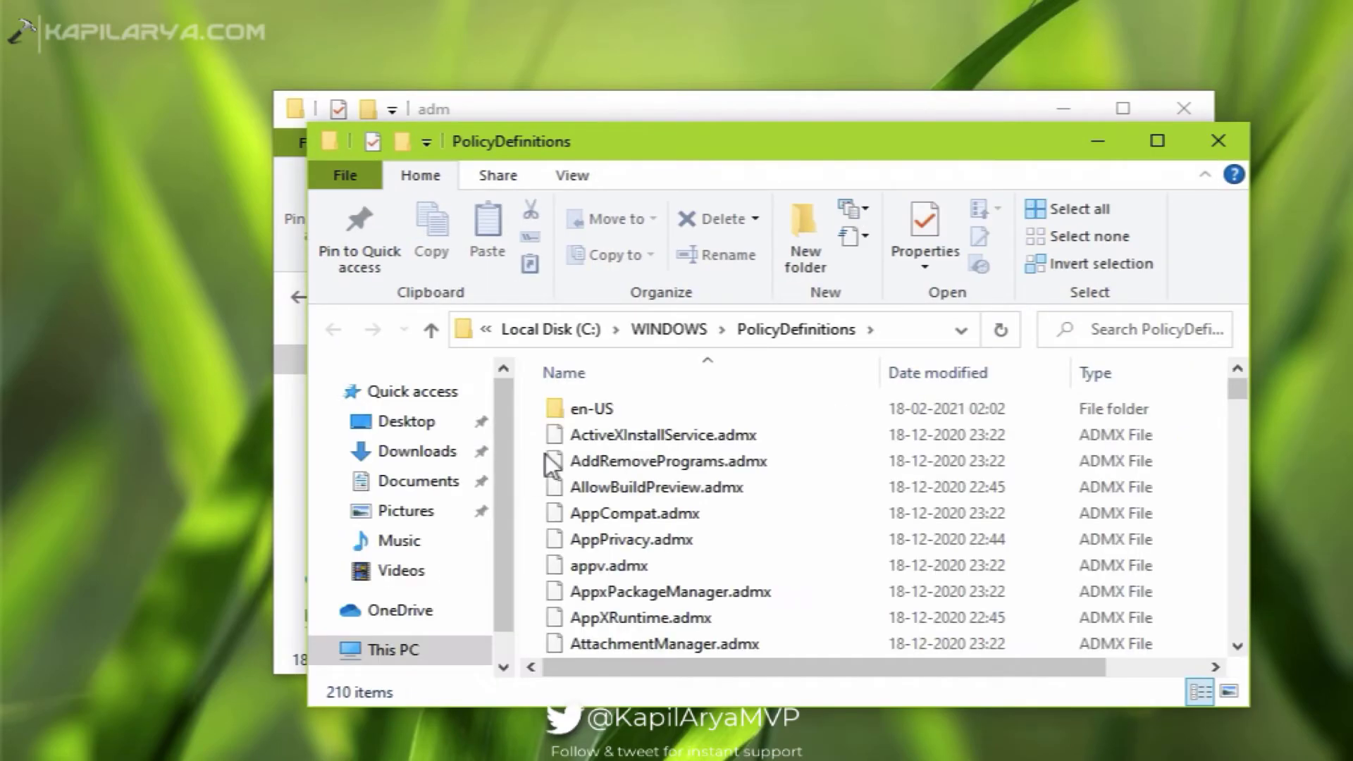
Step: Open the en-US folder and move its window down-right to reveal the adm window
mouse_move(637, 412)
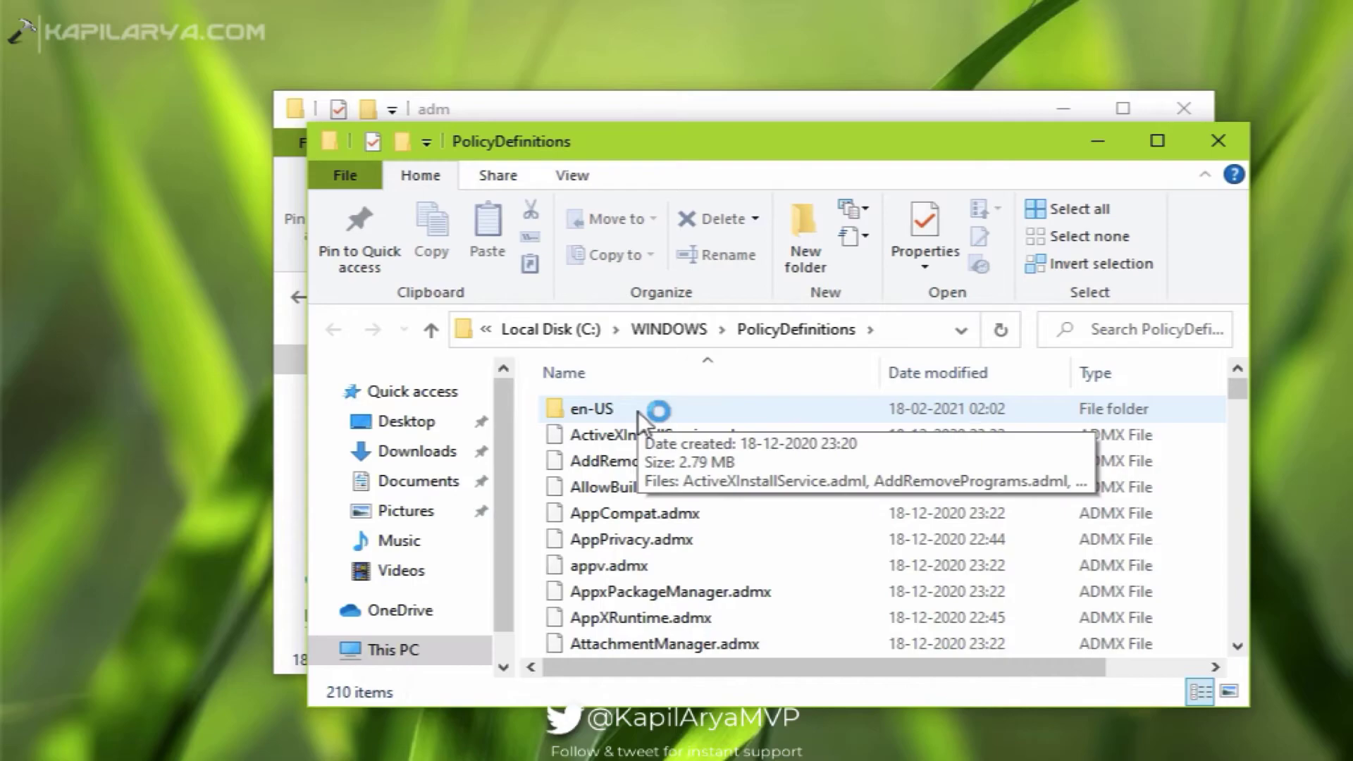
double_click(695, 409)
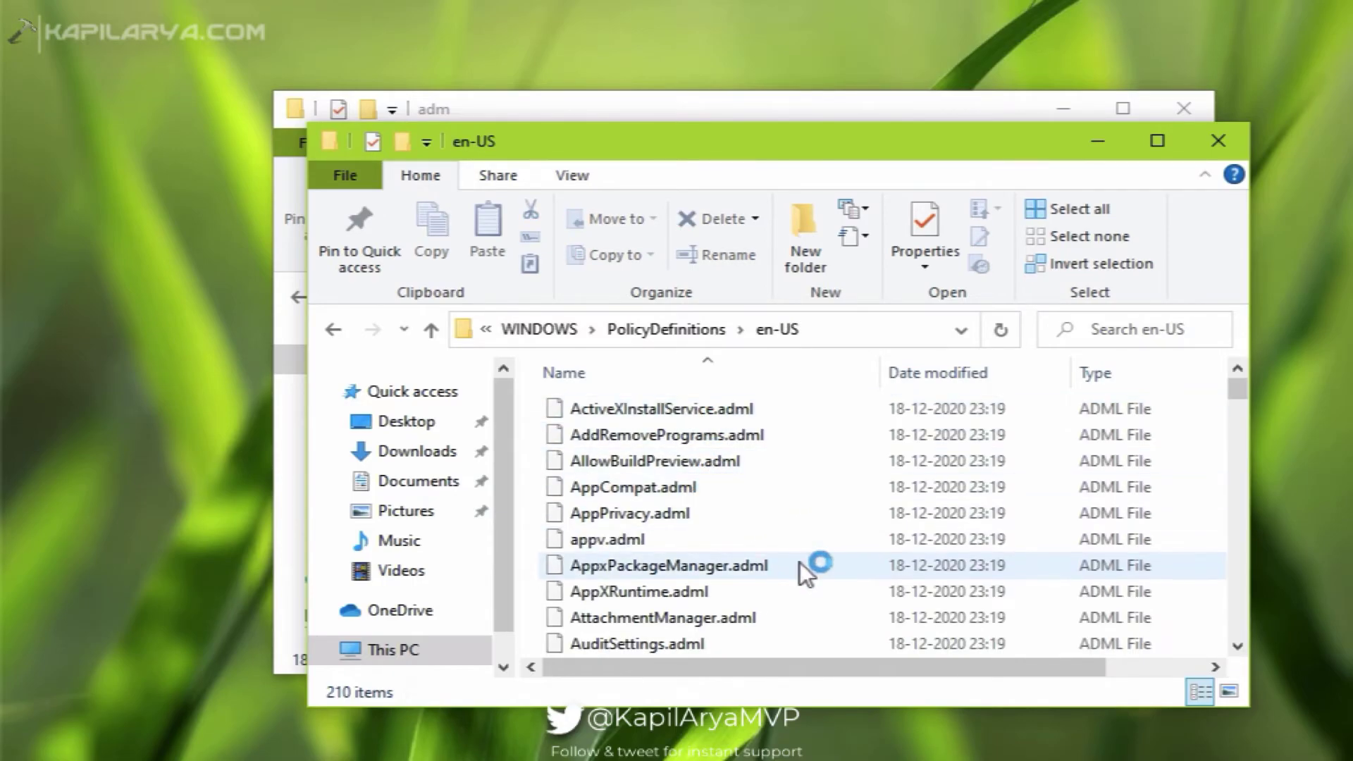
scroll(799, 561, "down", 7)
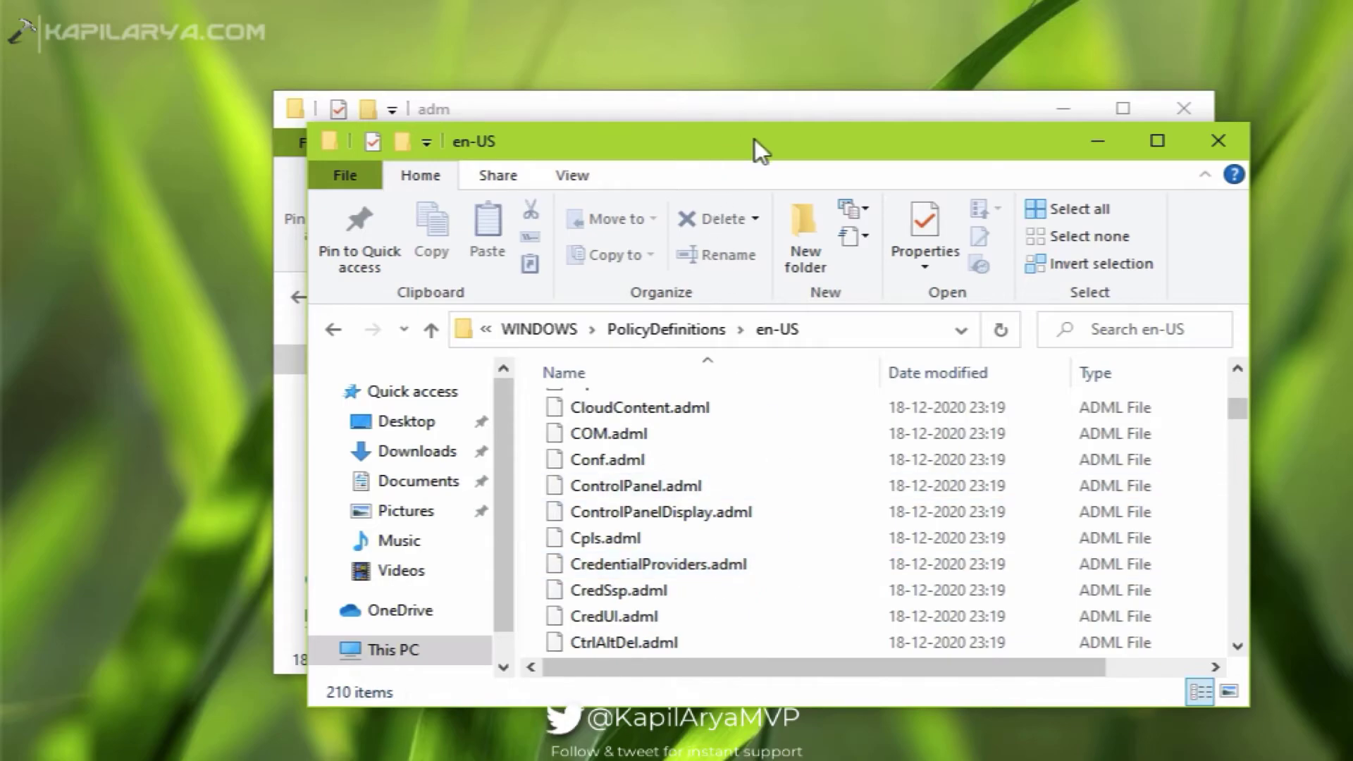
left_click_drag(767, 152, 1162, 205)
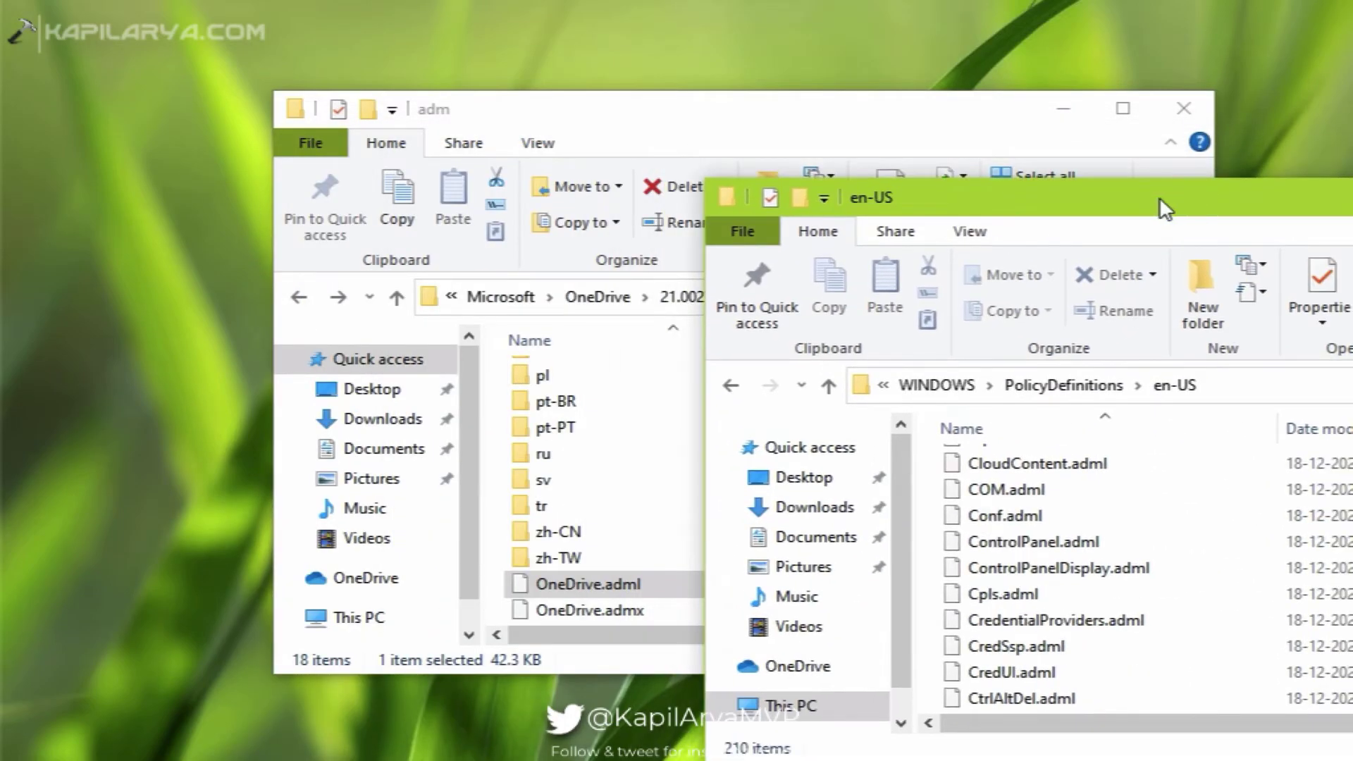
Step: Move the adm folder window left and copy OneDrive.adml
left_click(717, 102)
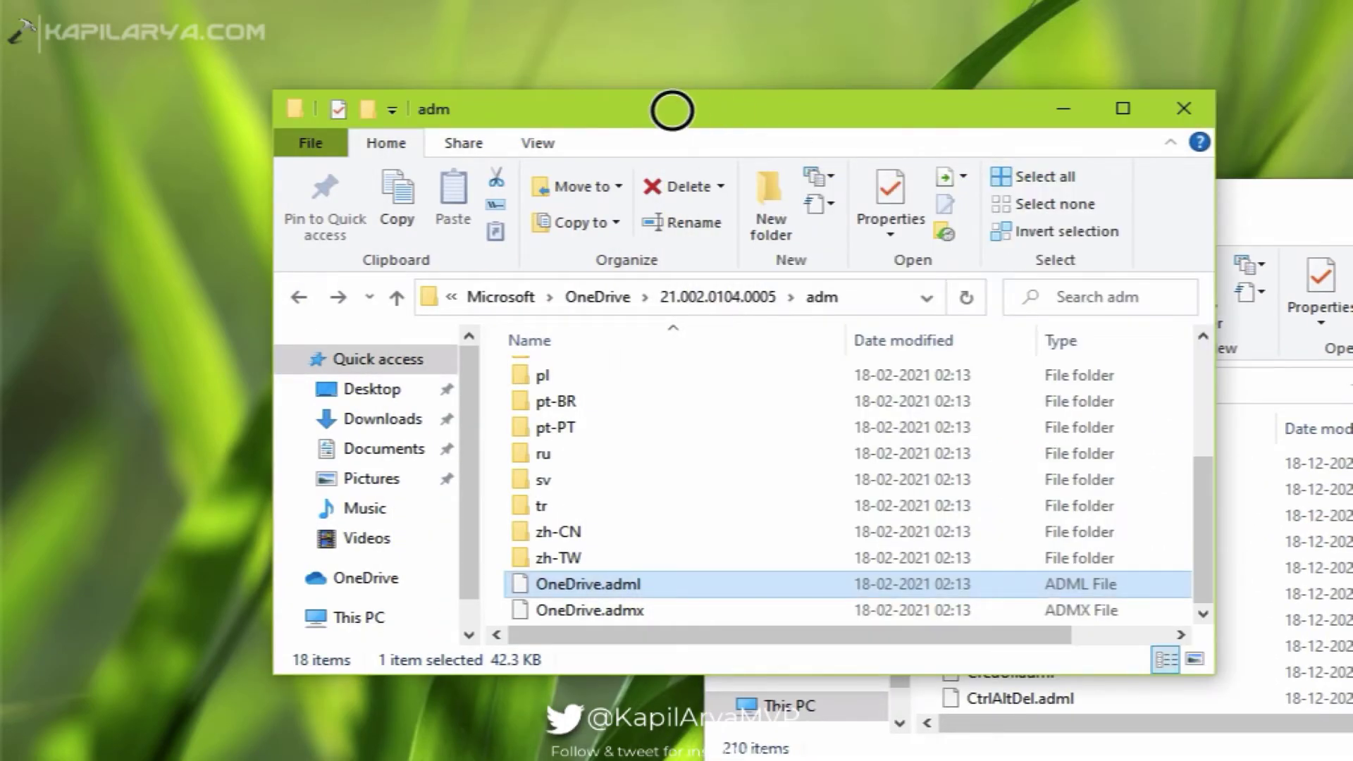
left_click_drag(728, 112, 349, 81)
left_click(301, 552)
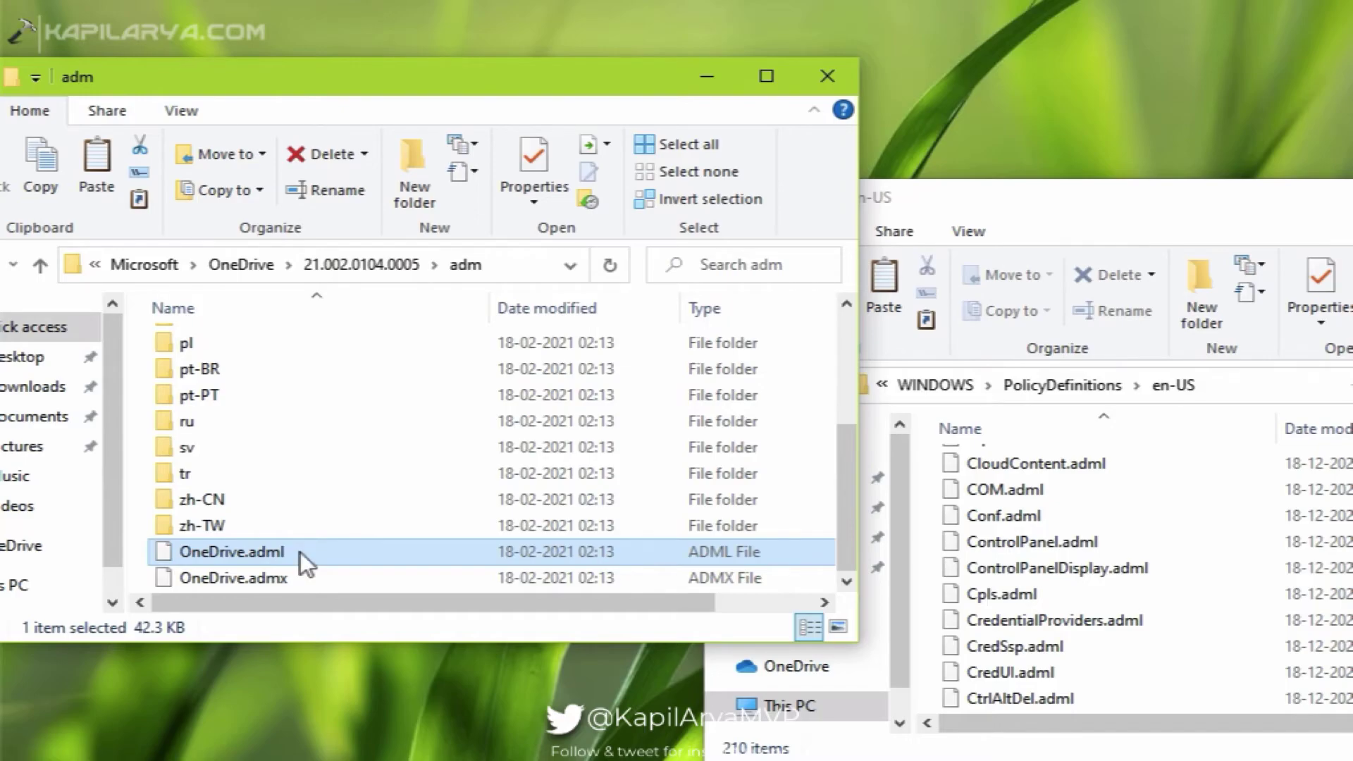
right_click(301, 552)
left_click(354, 404)
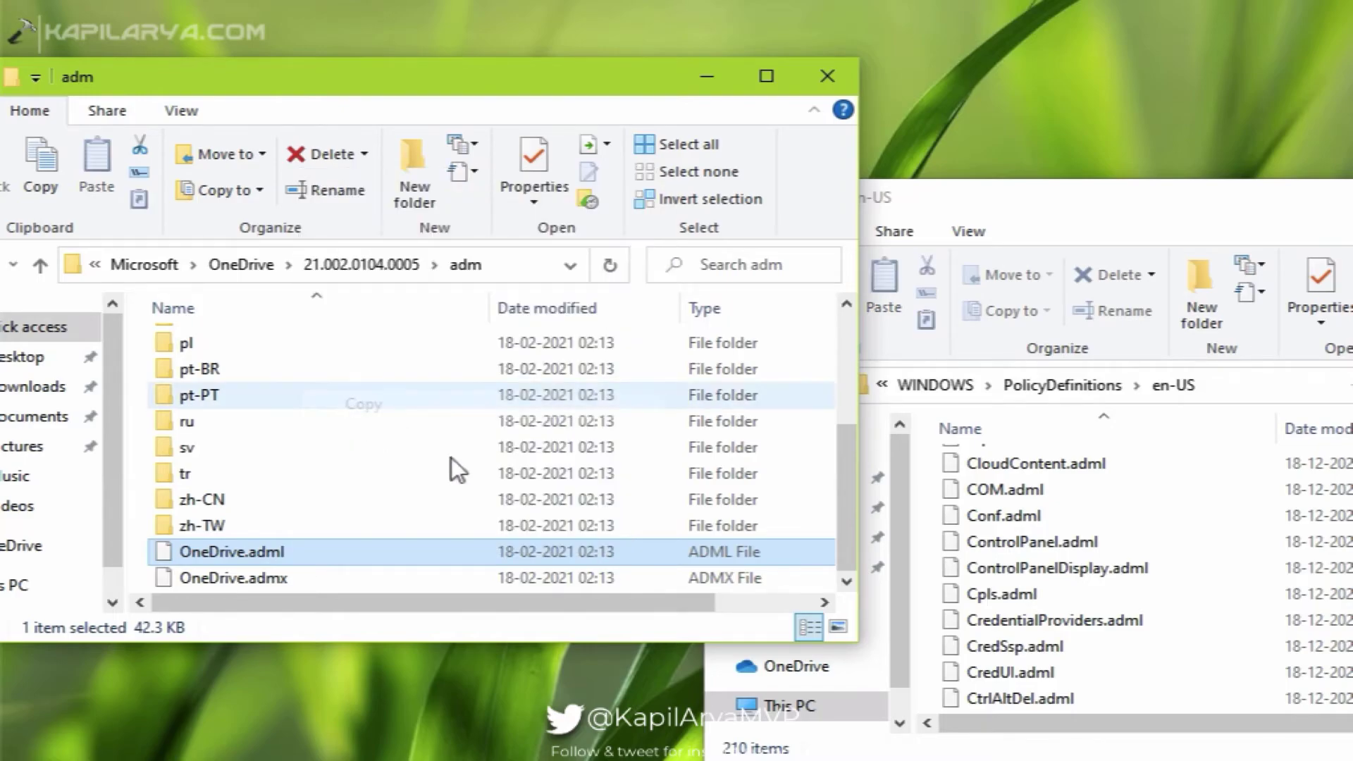
Step: Paste OneDrive.adml into the en-US folder, granting administrator permission
left_click(924, 679)
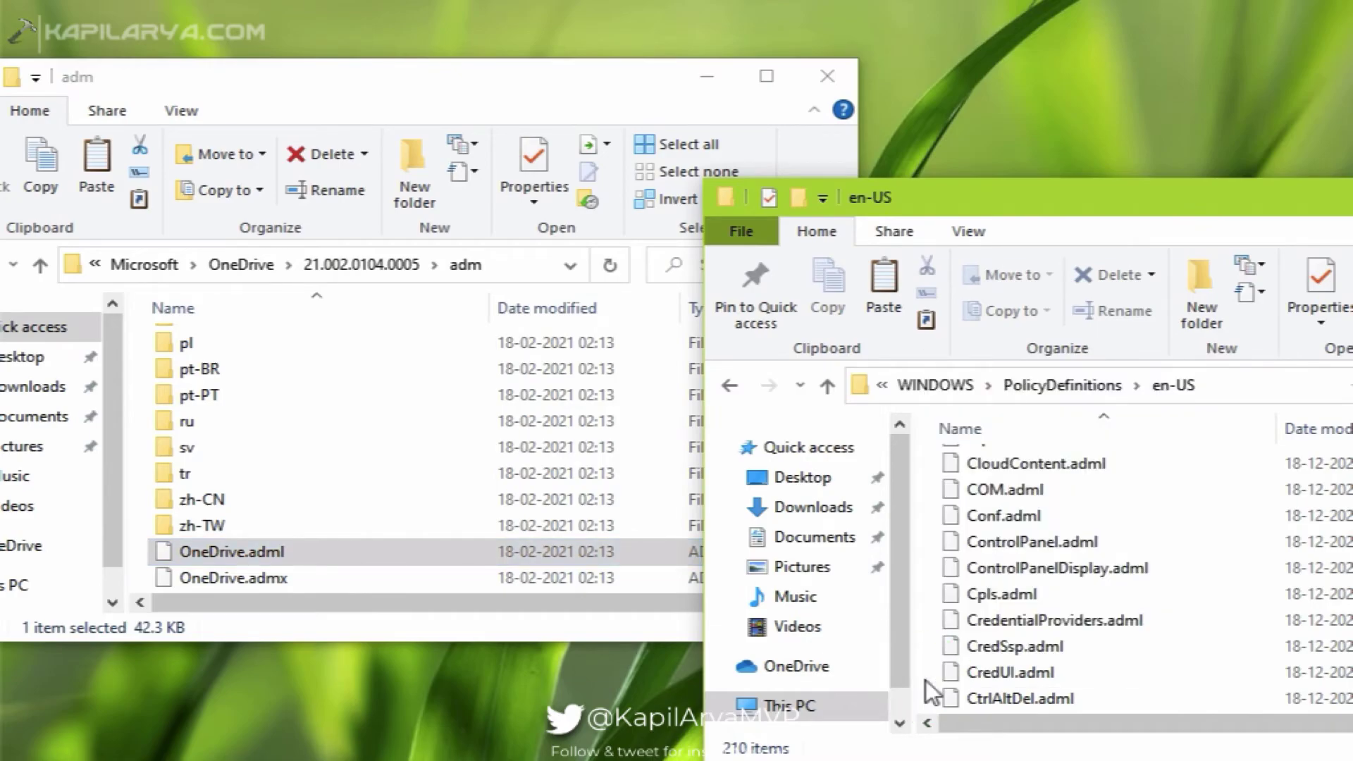
right_click(925, 679)
left_click(955, 527)
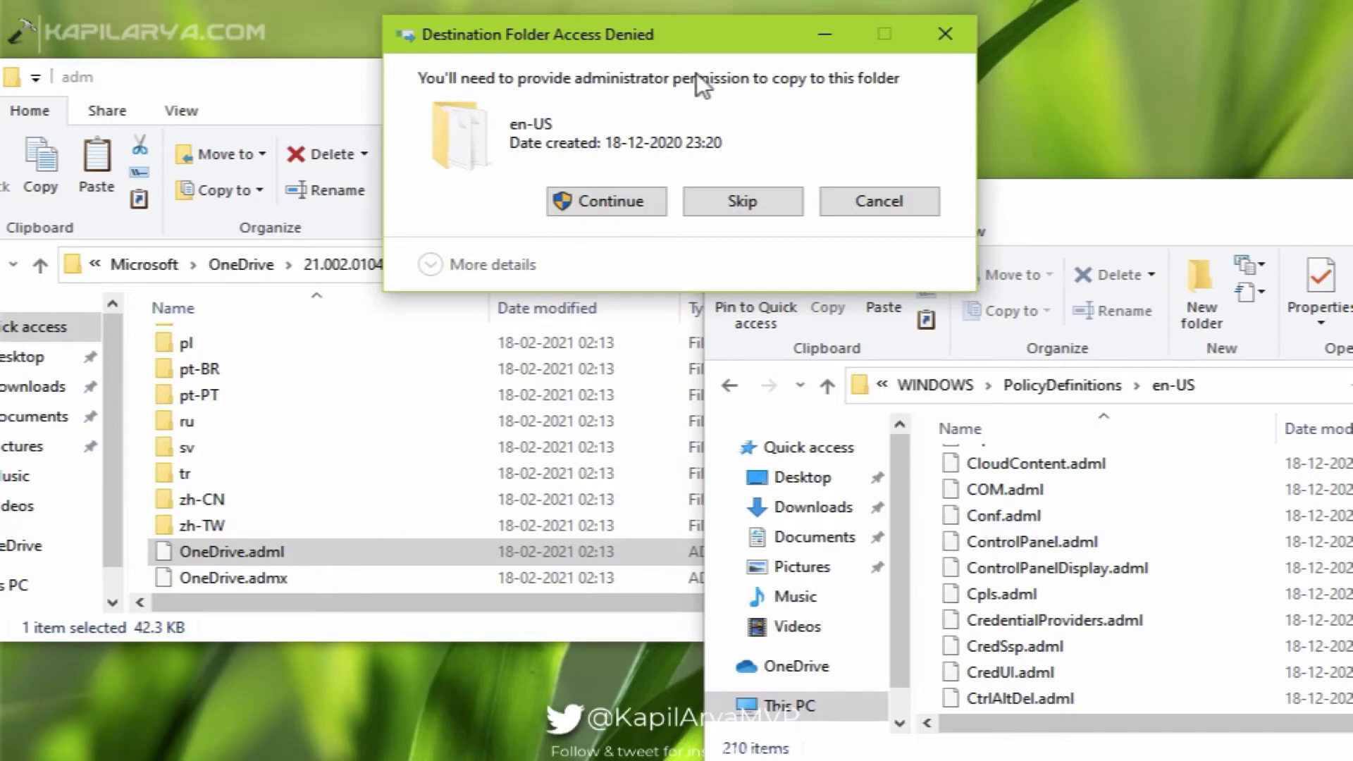
left_click(631, 207)
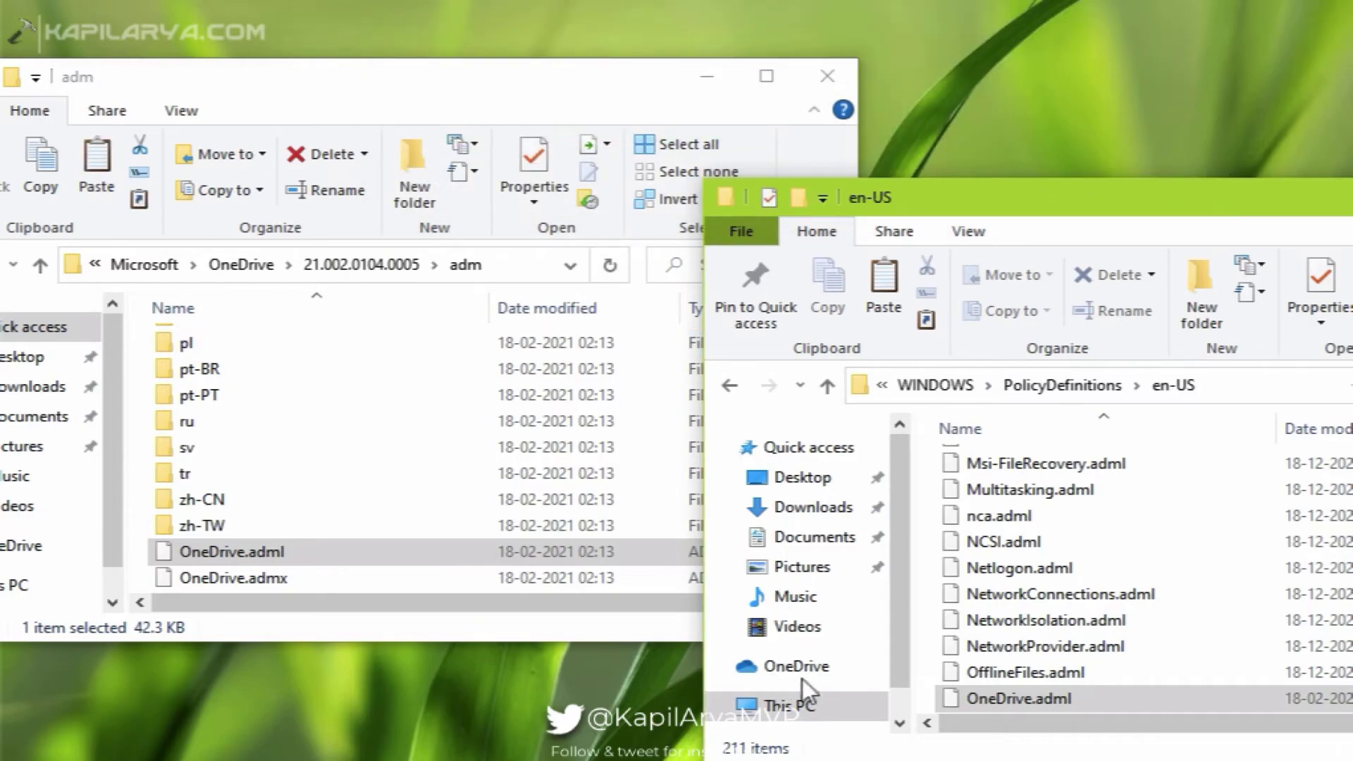
Step: Check the pasted OneDrive.adml in en-US, leaving its name unchanged
left_click(1112, 697)
left_click(1112, 696)
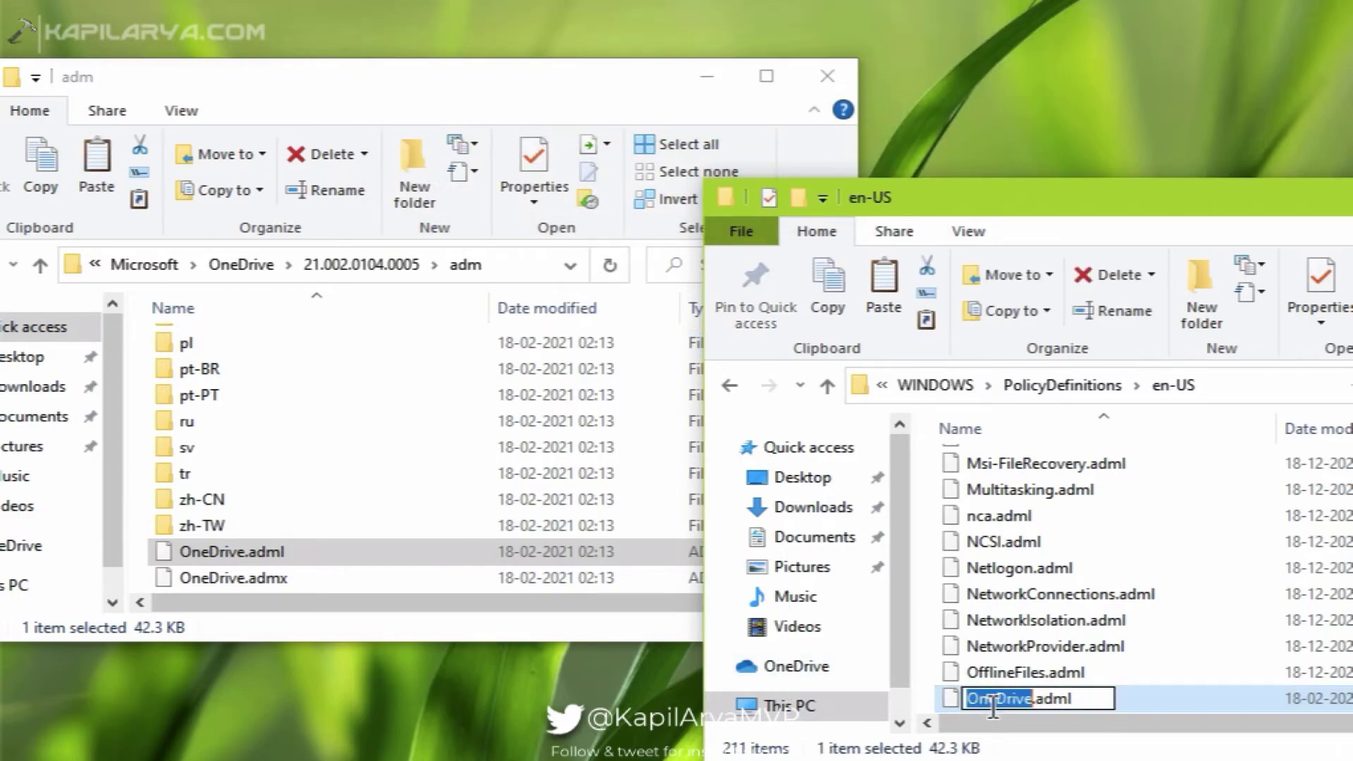
left_click(1132, 701)
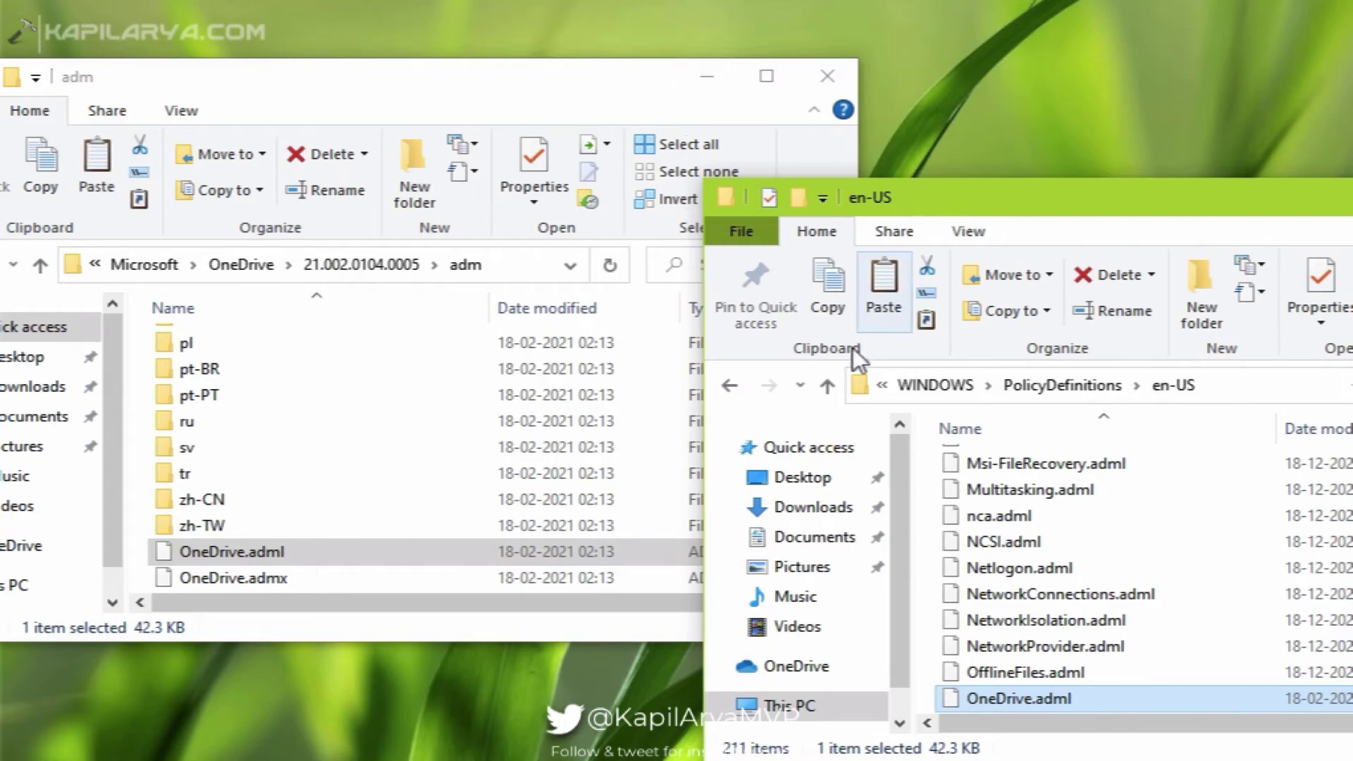
Step: Go back up to PolicyDefinitions and select OneDrive.admx in the adm window
left_click(829, 394)
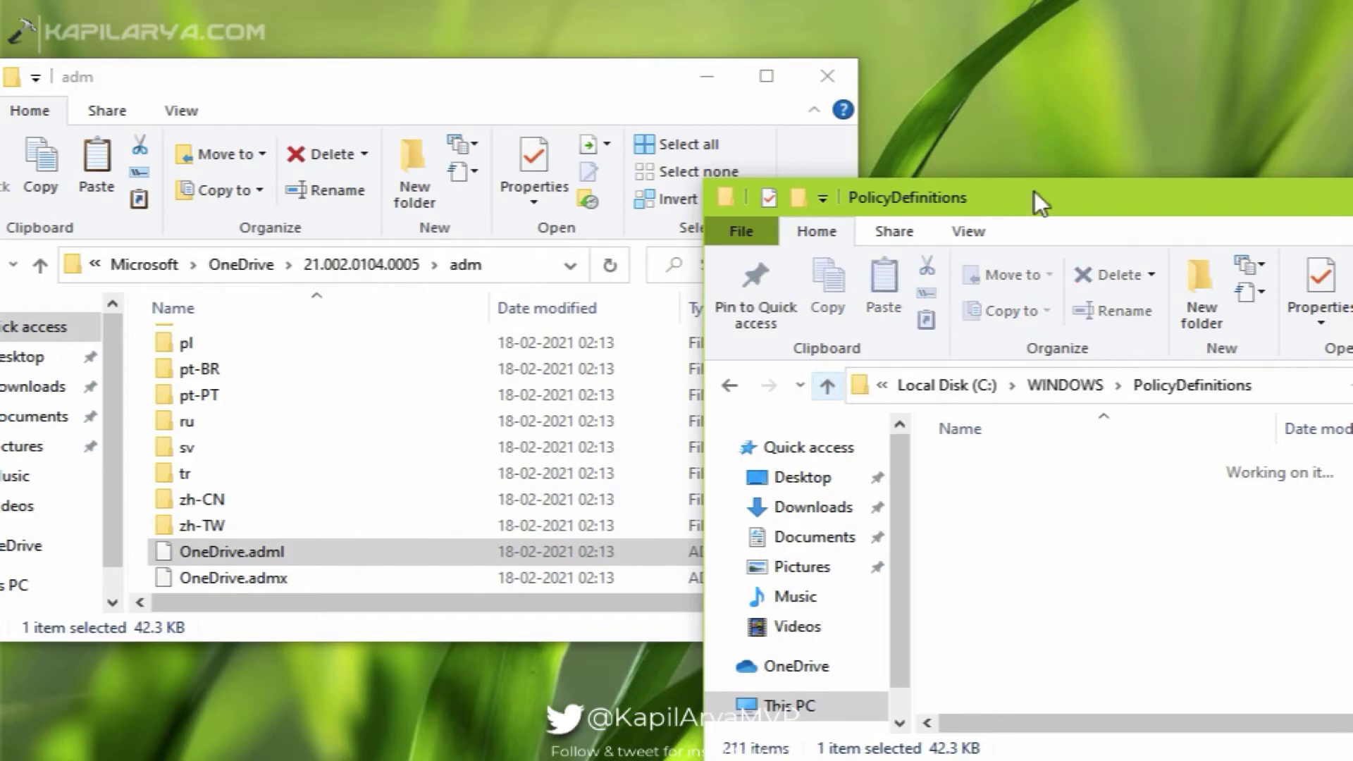
left_click_drag(1035, 192, 930, 77)
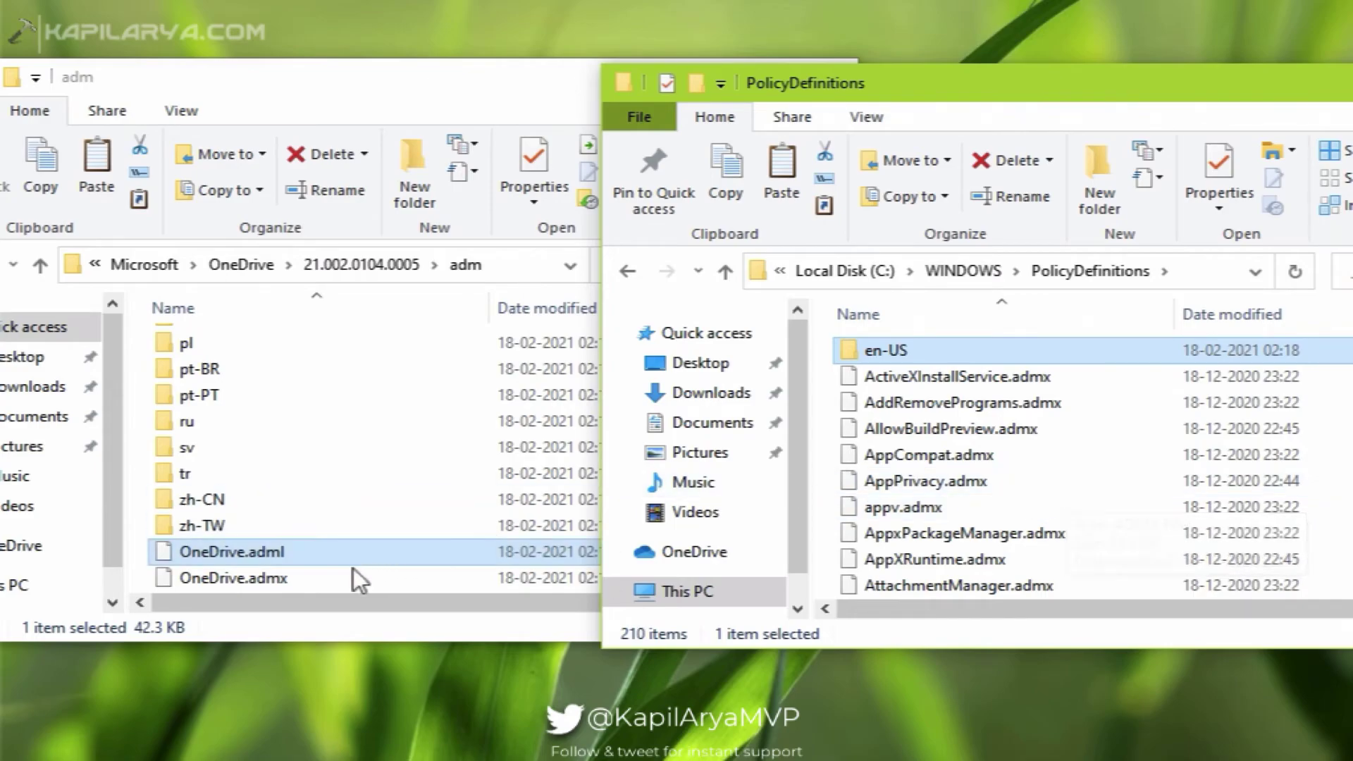
left_click(269, 574)
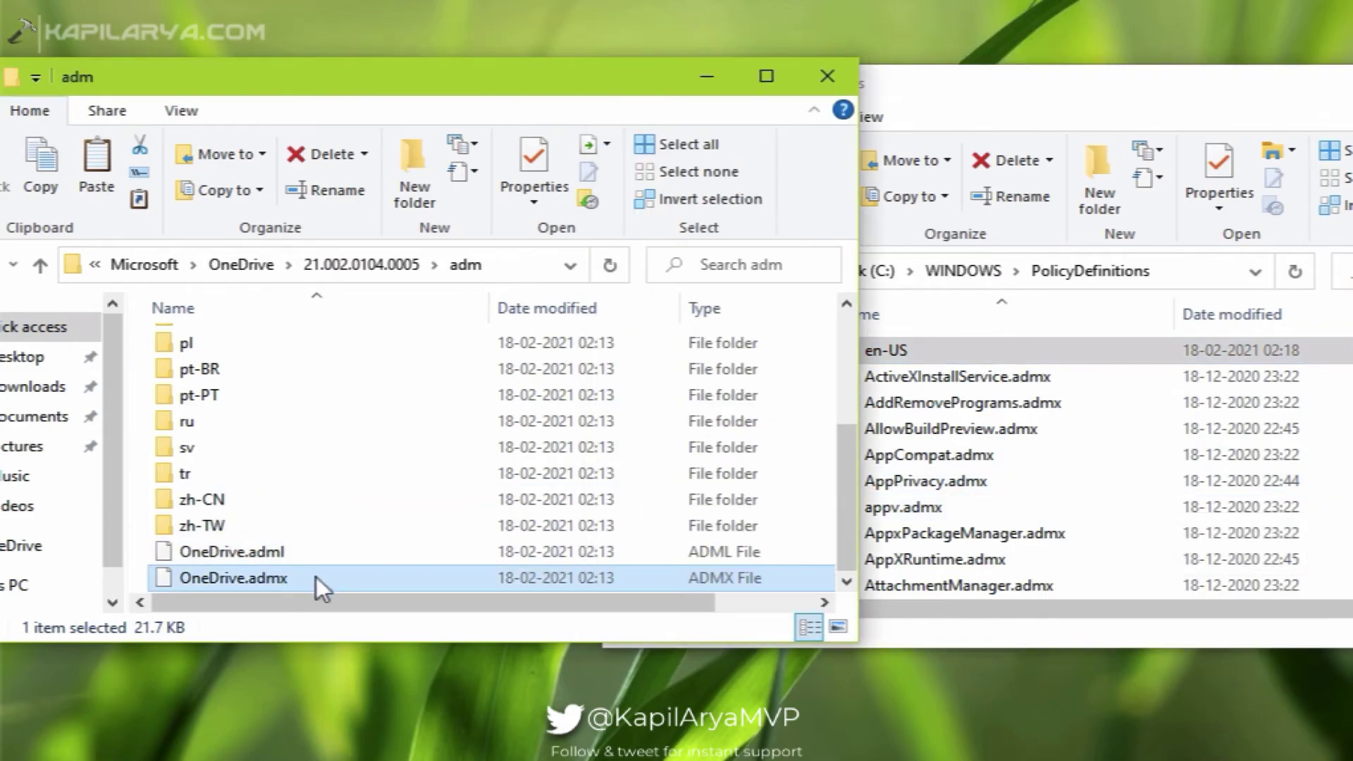
Step: Copy OneDrive.admx from the adm folder and paste it into PolicyDefinitions with administrator permission
right_click(315, 577)
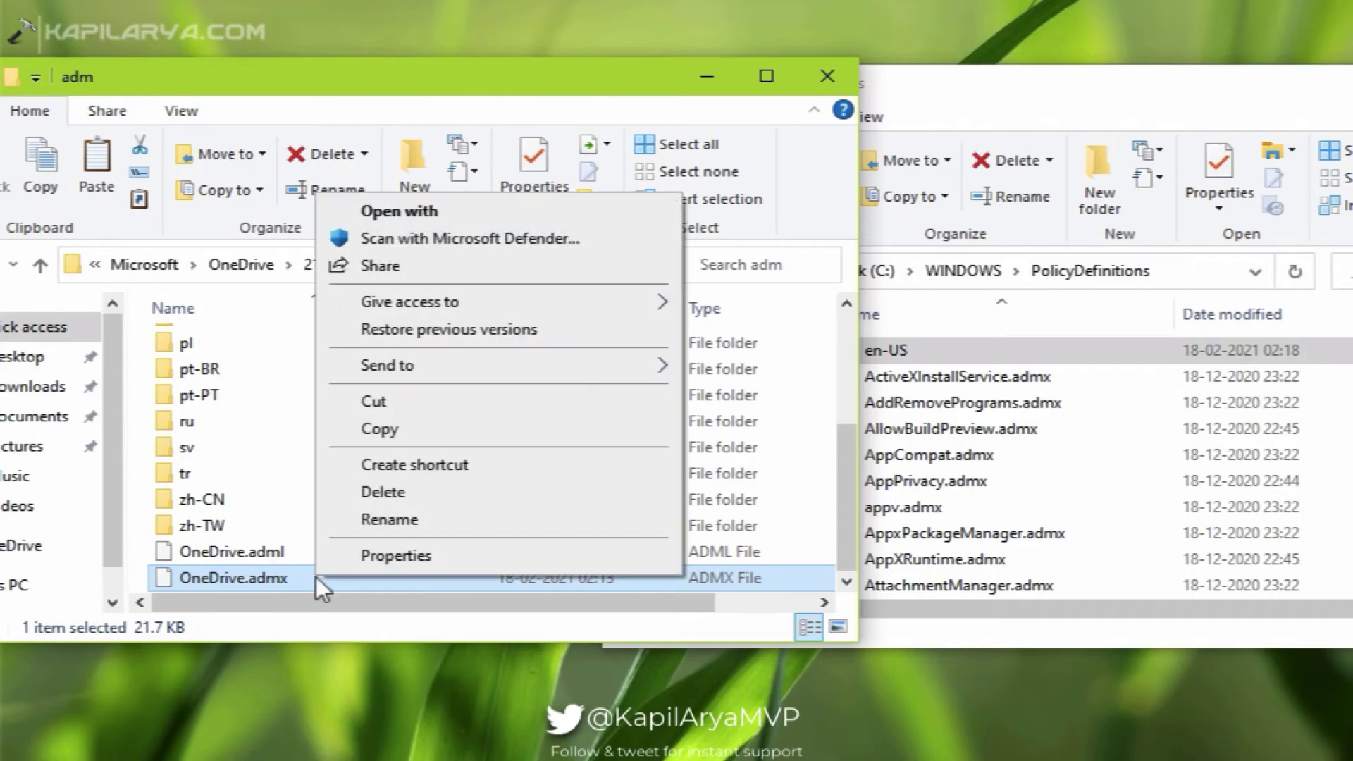
left_click(367, 431)
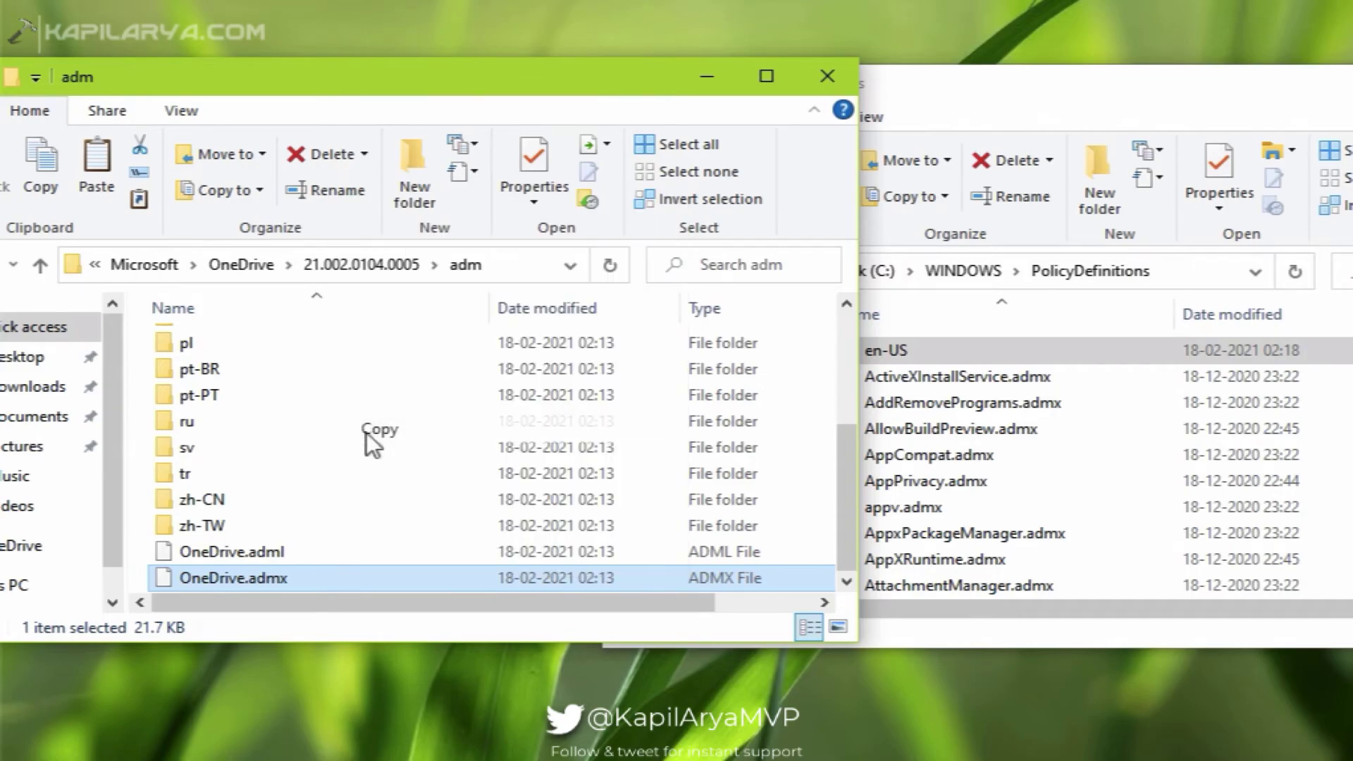
left_click(708, 77)
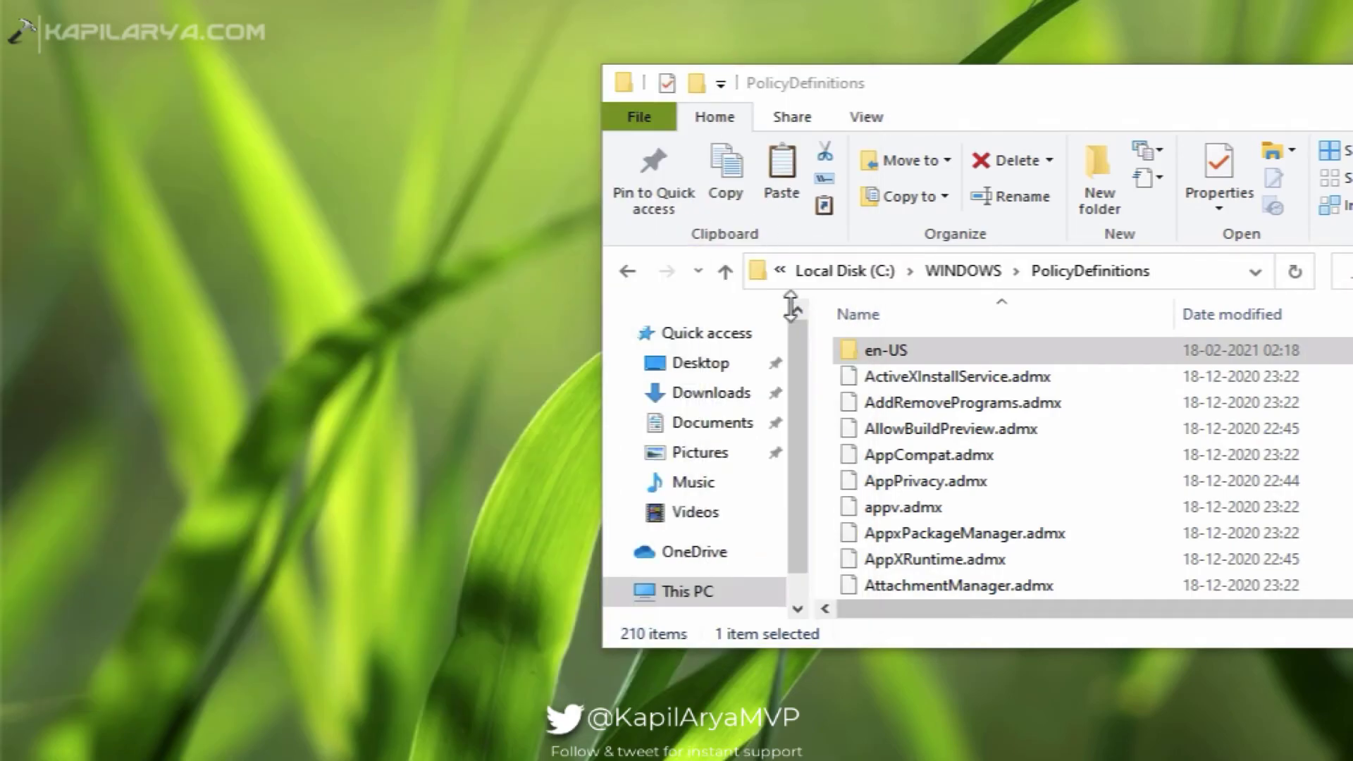
right_click(826, 479)
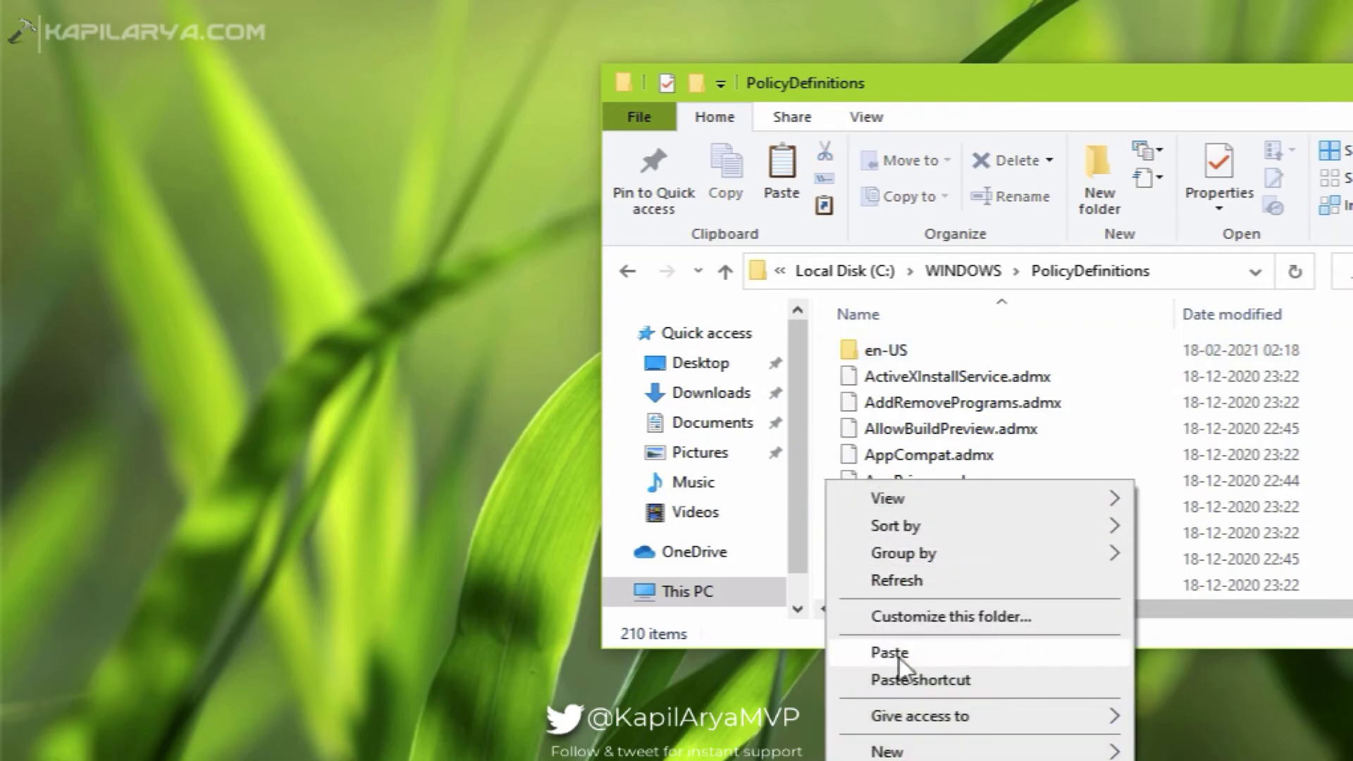
left_click(899, 655)
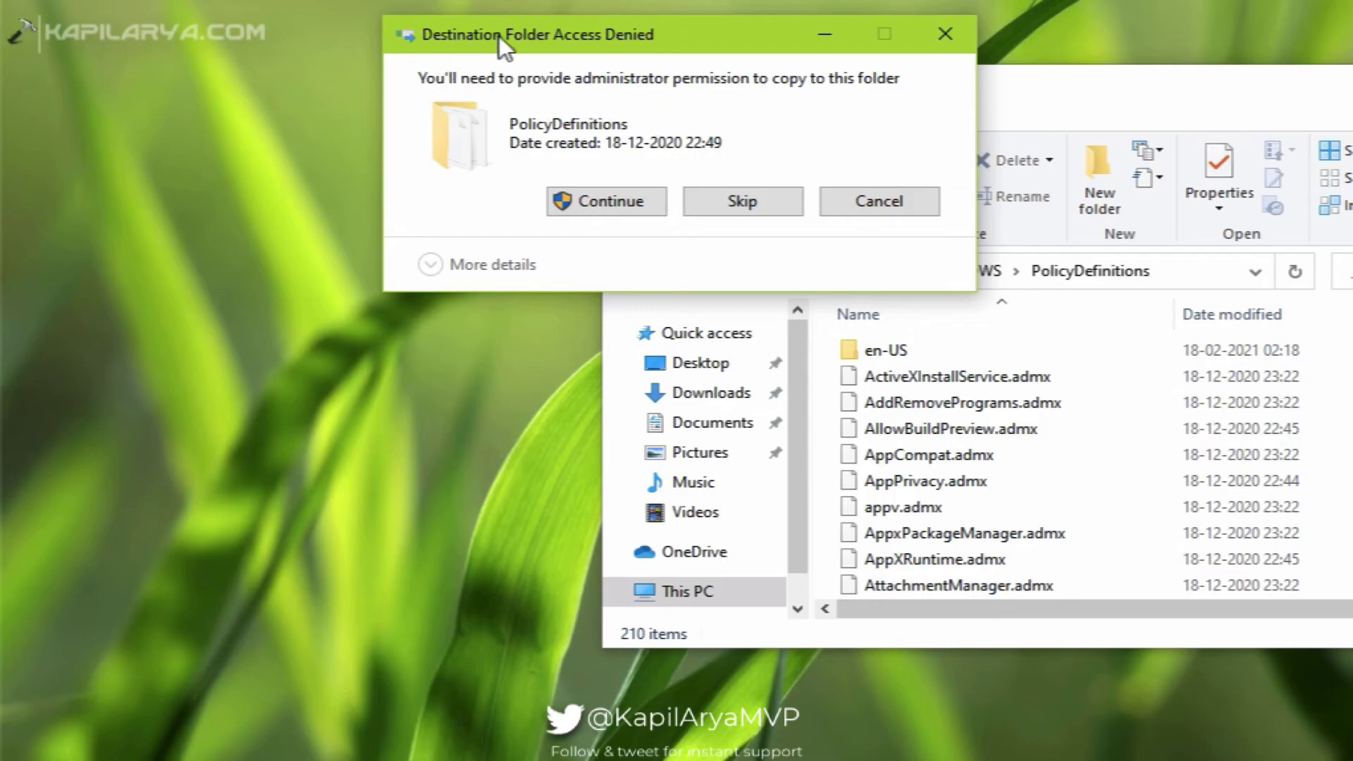
left_click(637, 213)
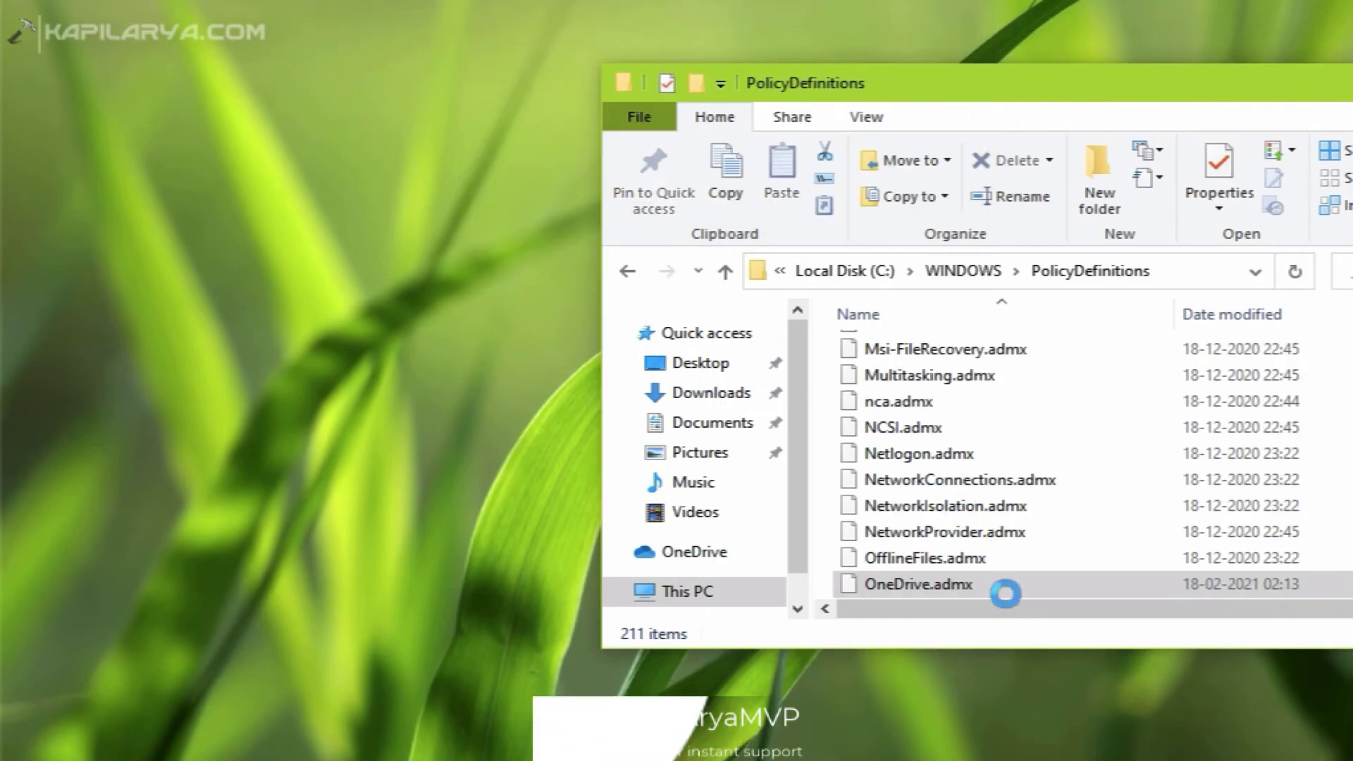
left_click(1004, 594)
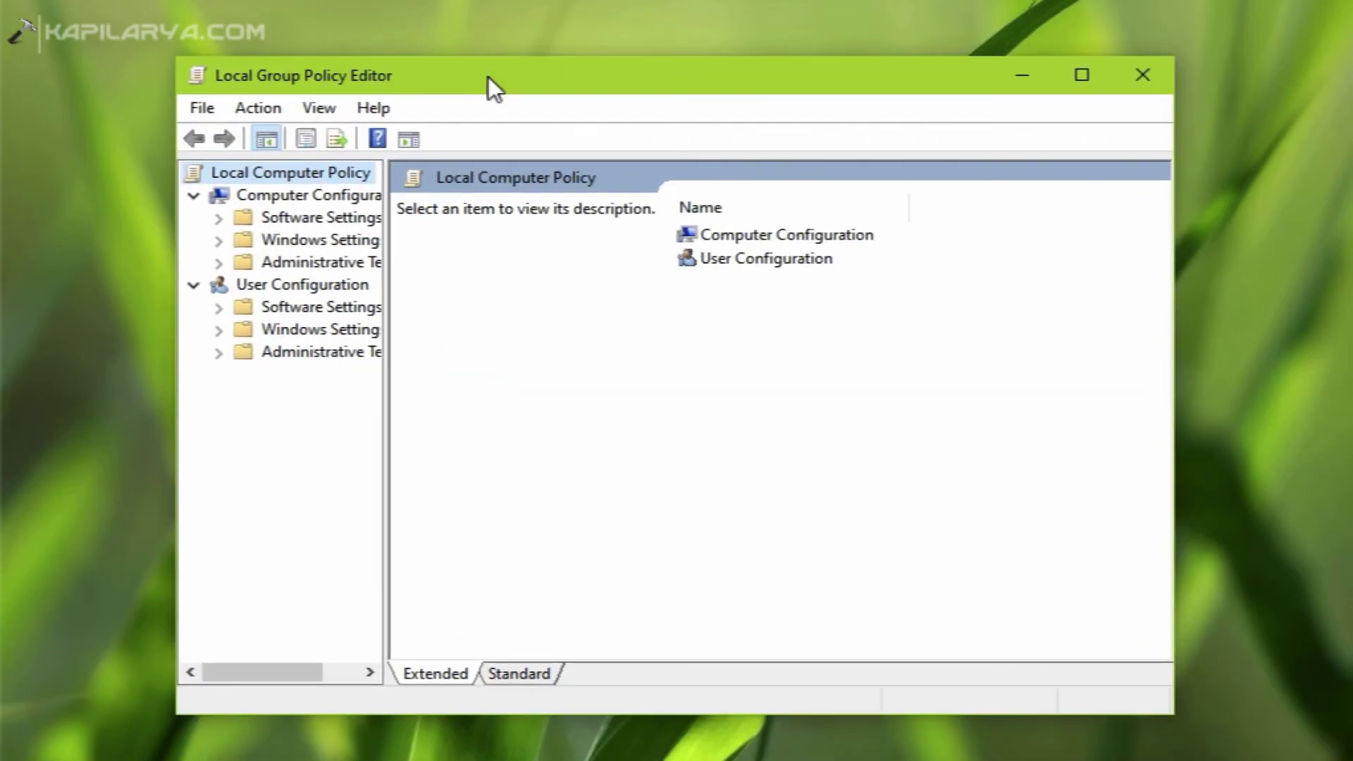
Step: Open the OneDrive folder under Computer Configuration > Administrative Templates and show its 26 settings in the Standard view
left_click(258, 261)
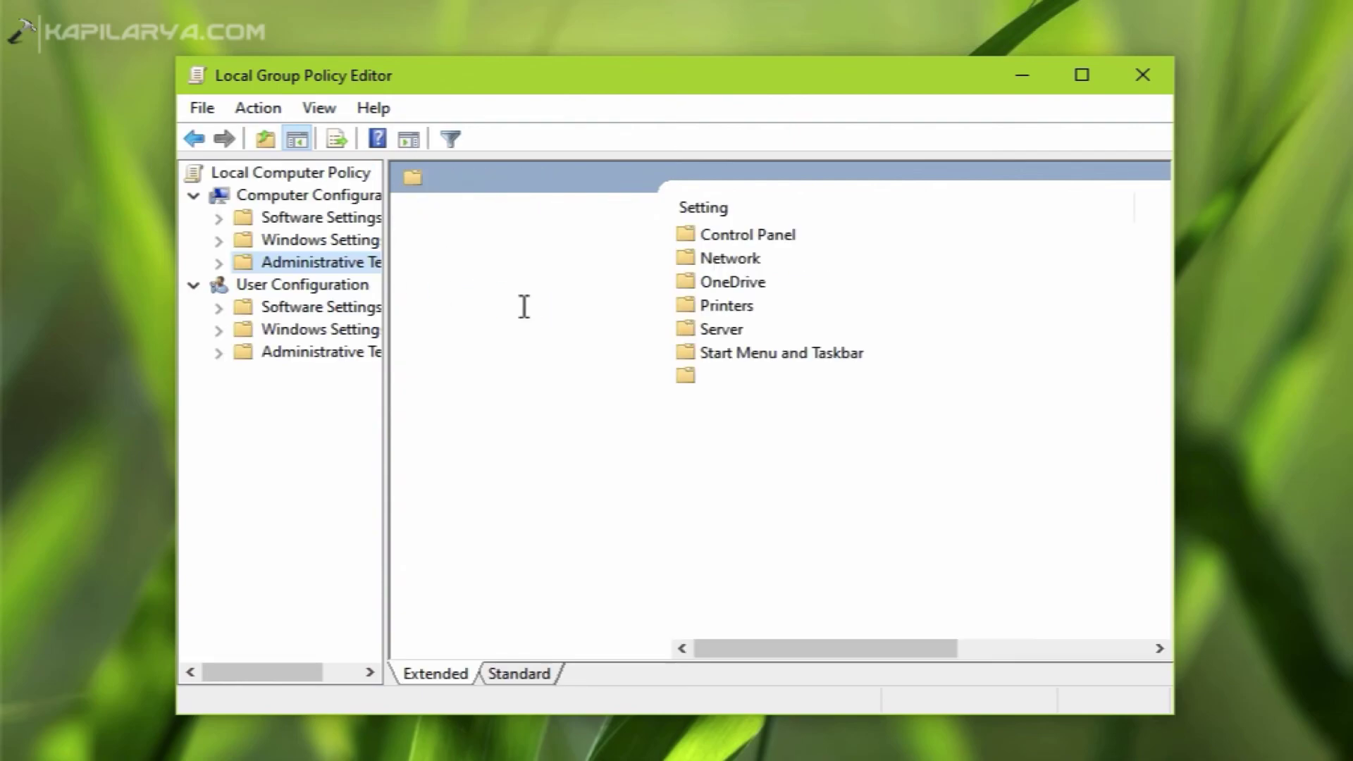
left_click(720, 289)
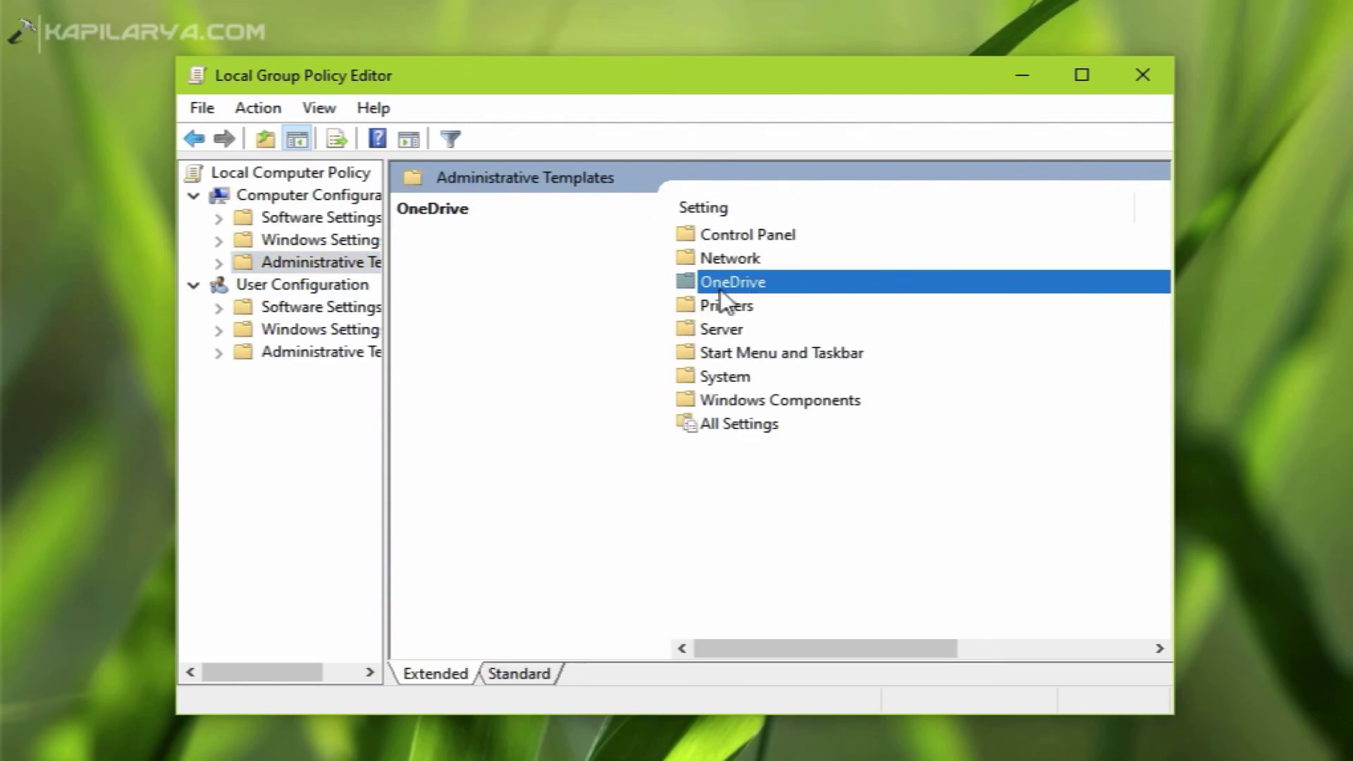
double_click(760, 287)
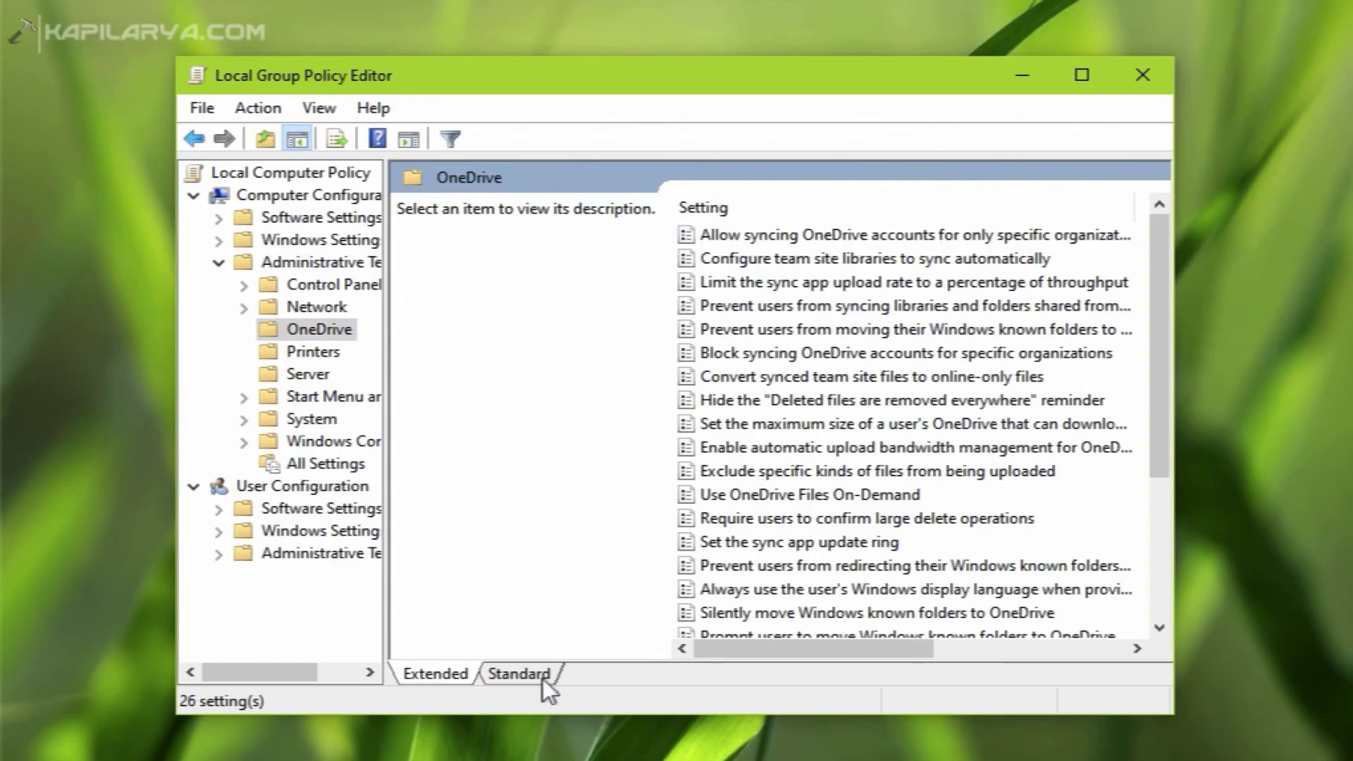
left_click(542, 677)
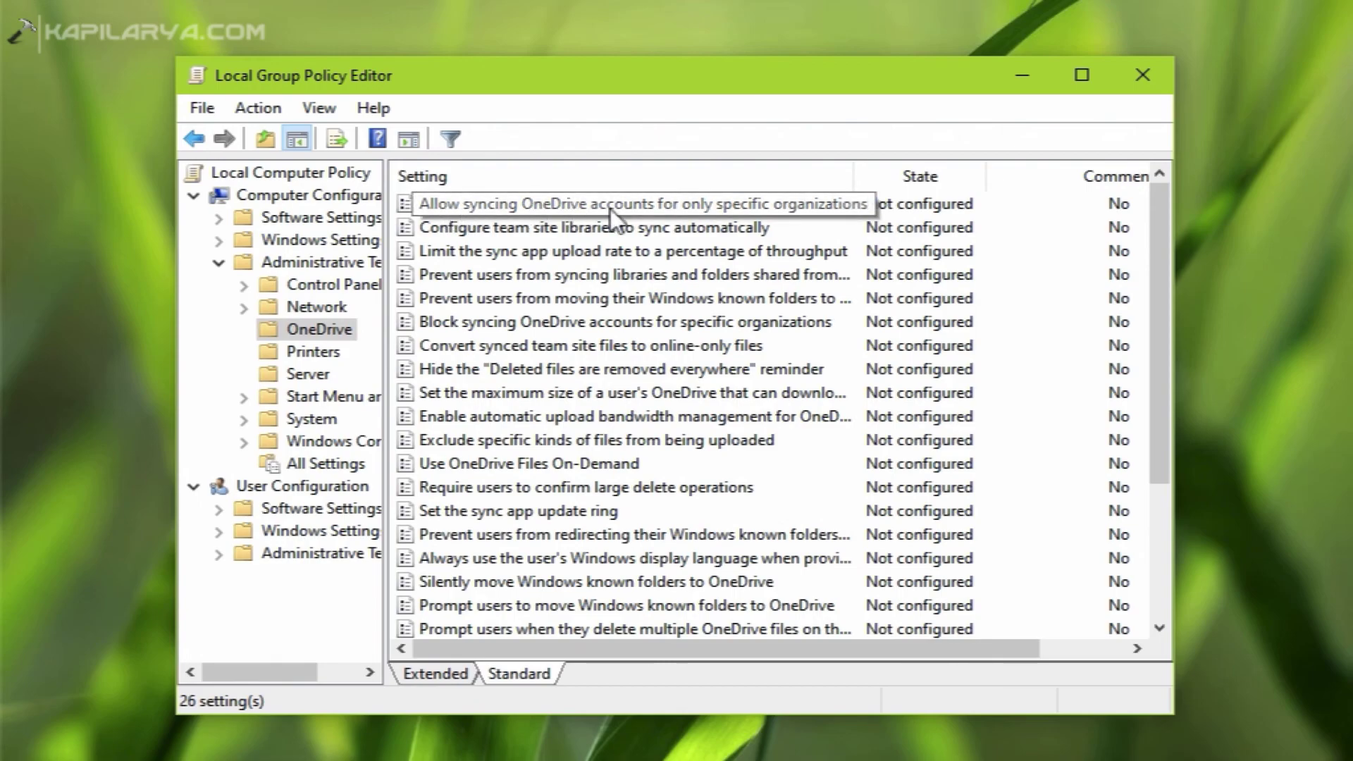
scroll(594, 398, "down", 3)
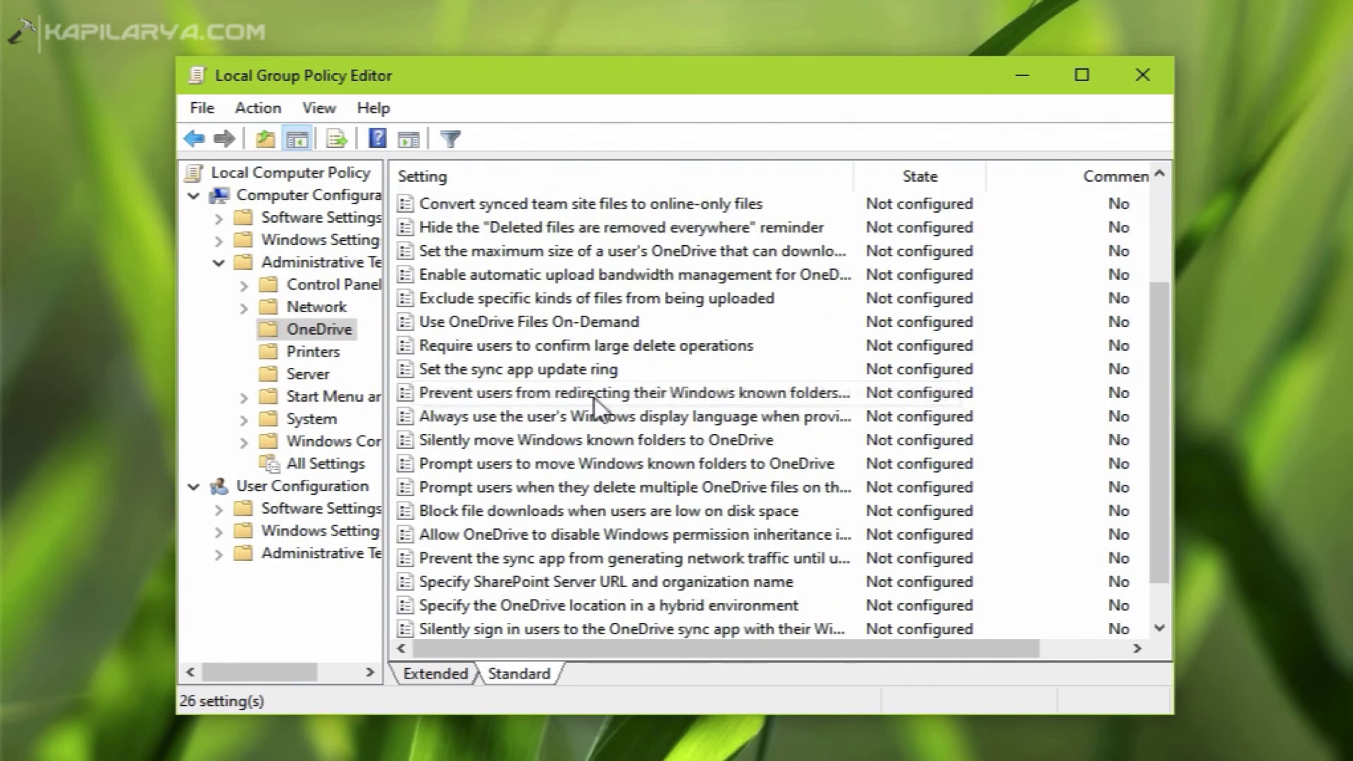
scroll(530, 391, "up", 3)
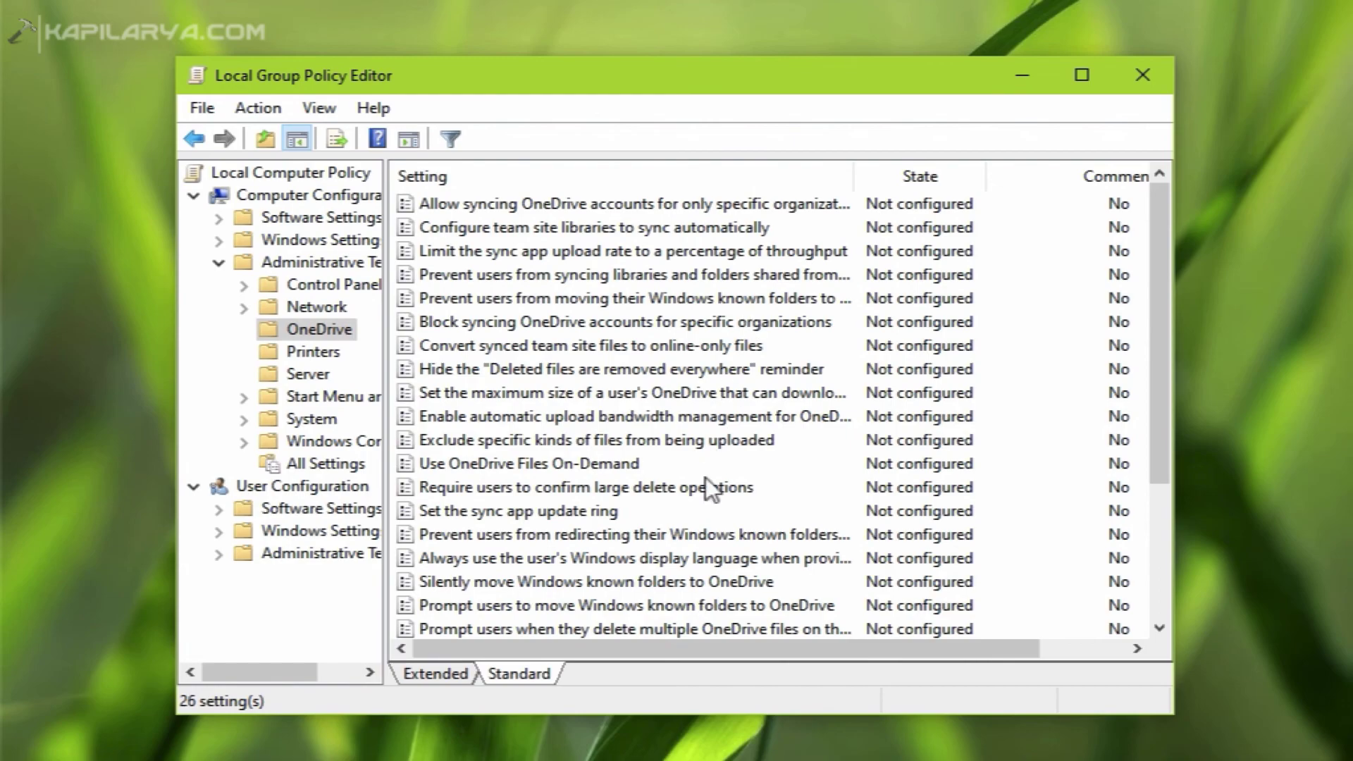
left_click(1160, 307)
left_click_drag(1160, 307, 1171, 438)
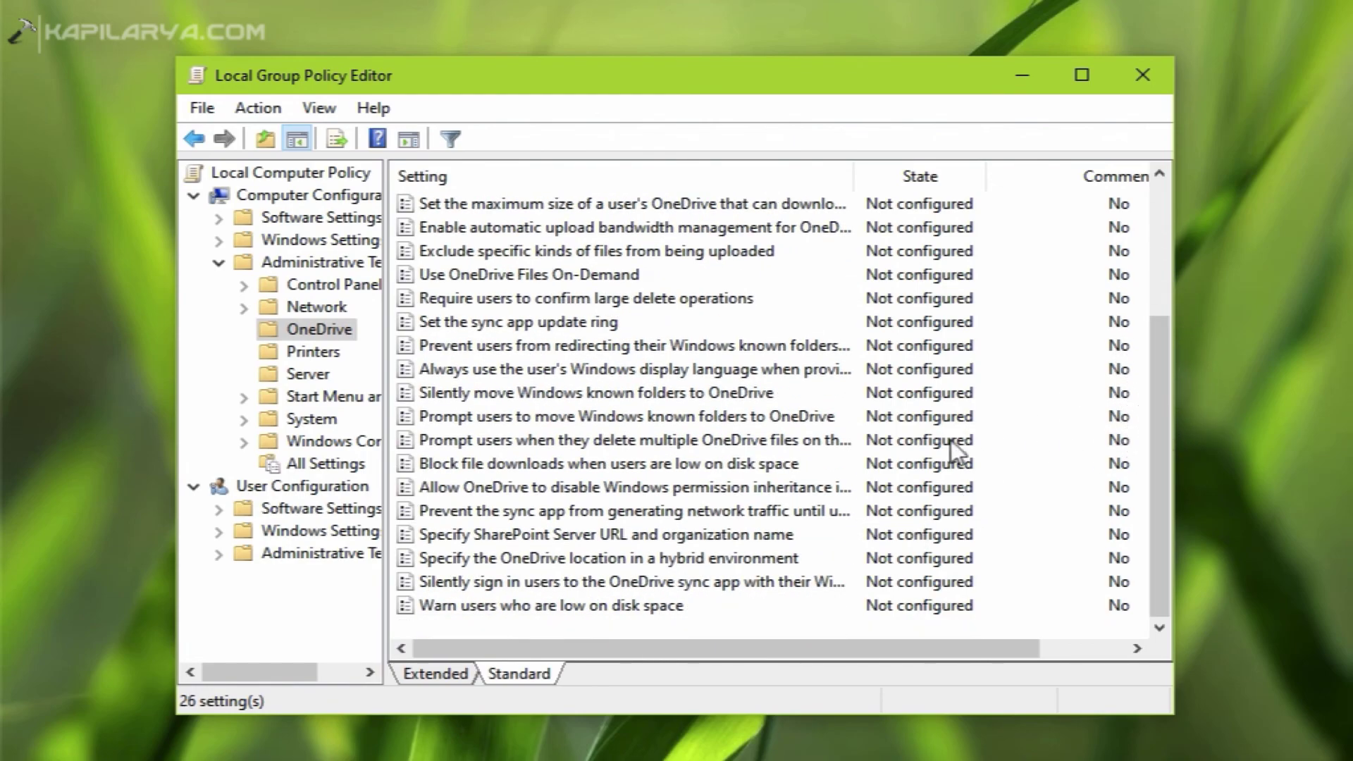